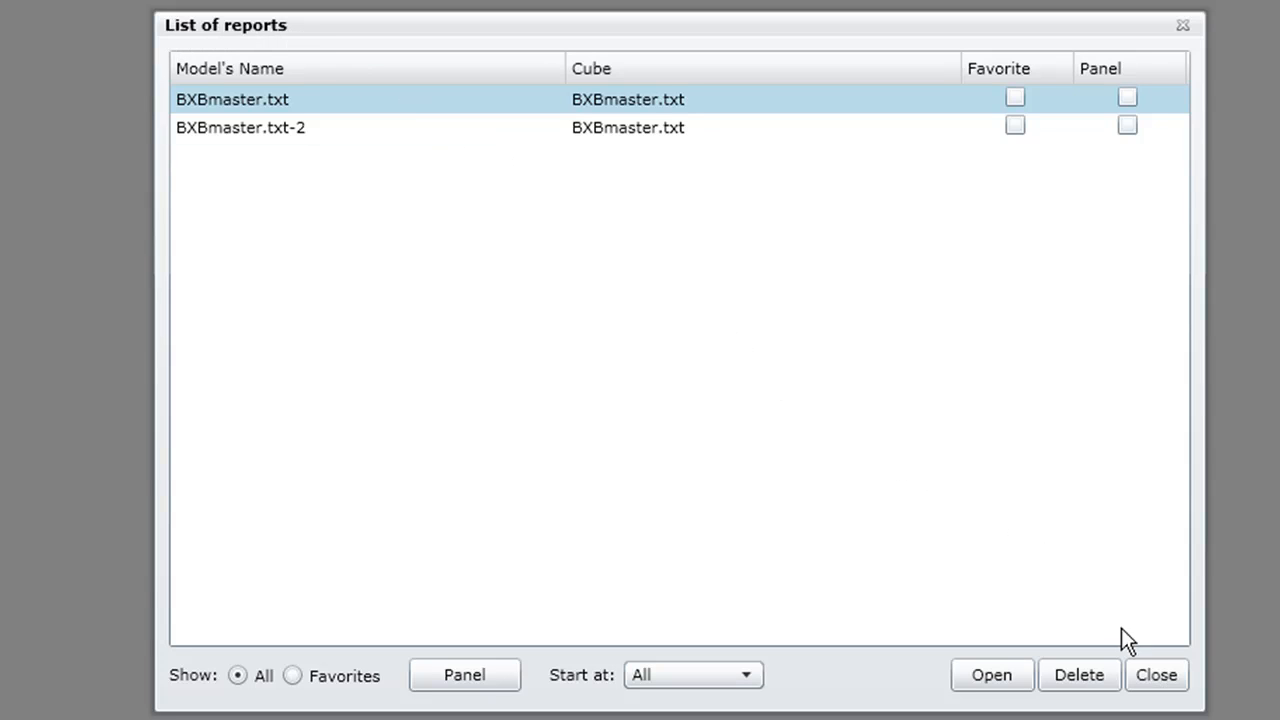
- Close the list of reports and choose the Reports section for working on report models
{"action": "left_click", "coordinate": [1157, 675]}
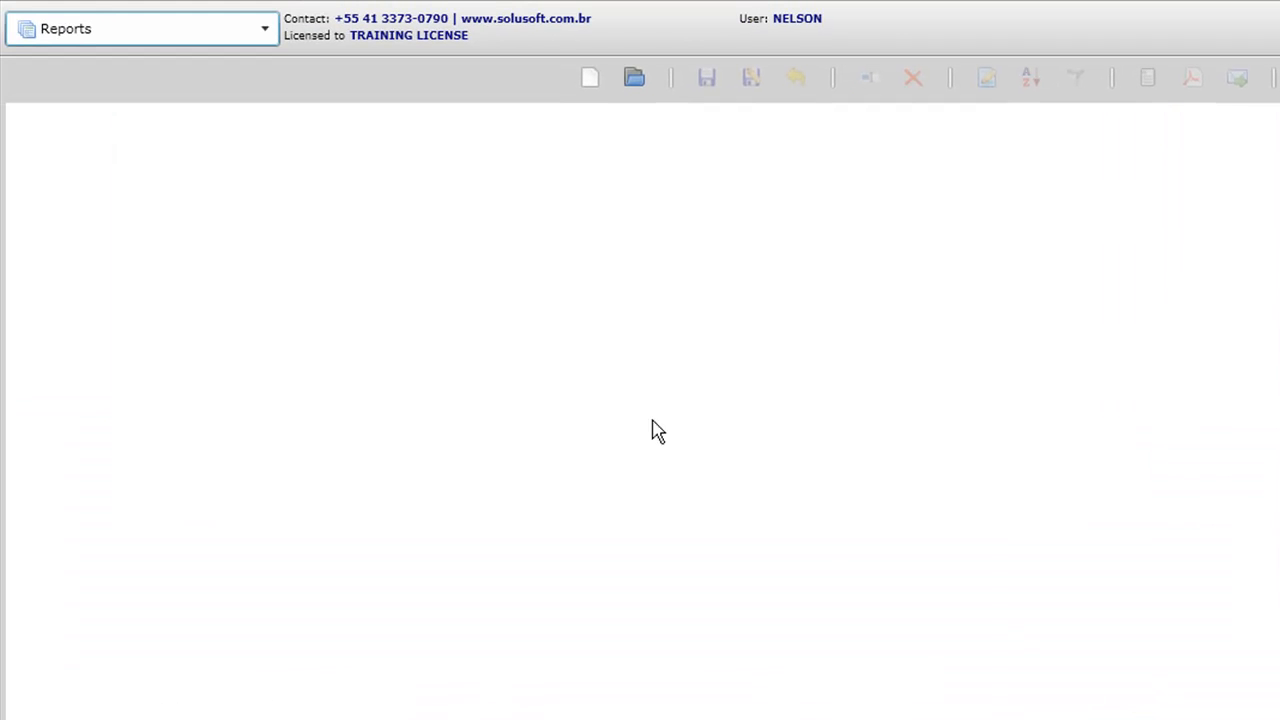
{"action": "left_click", "coordinate": [266, 33]}
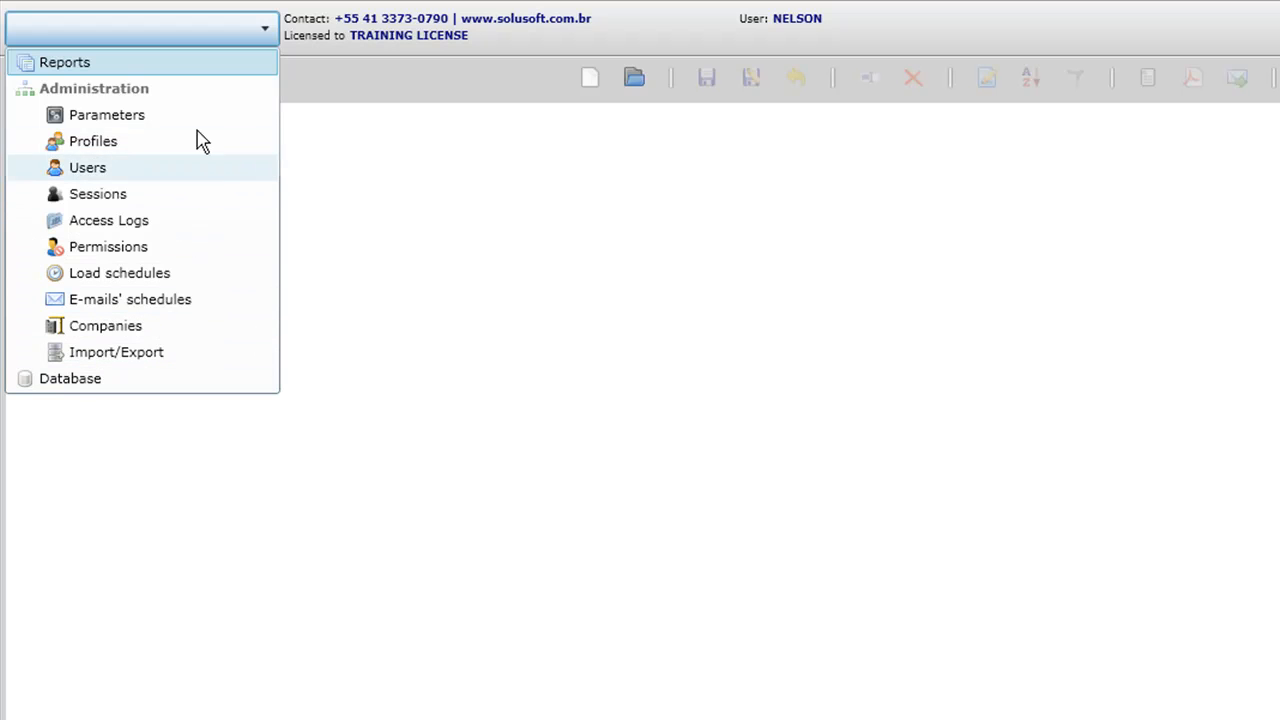
{"action": "left_click", "coordinate": [200, 64]}
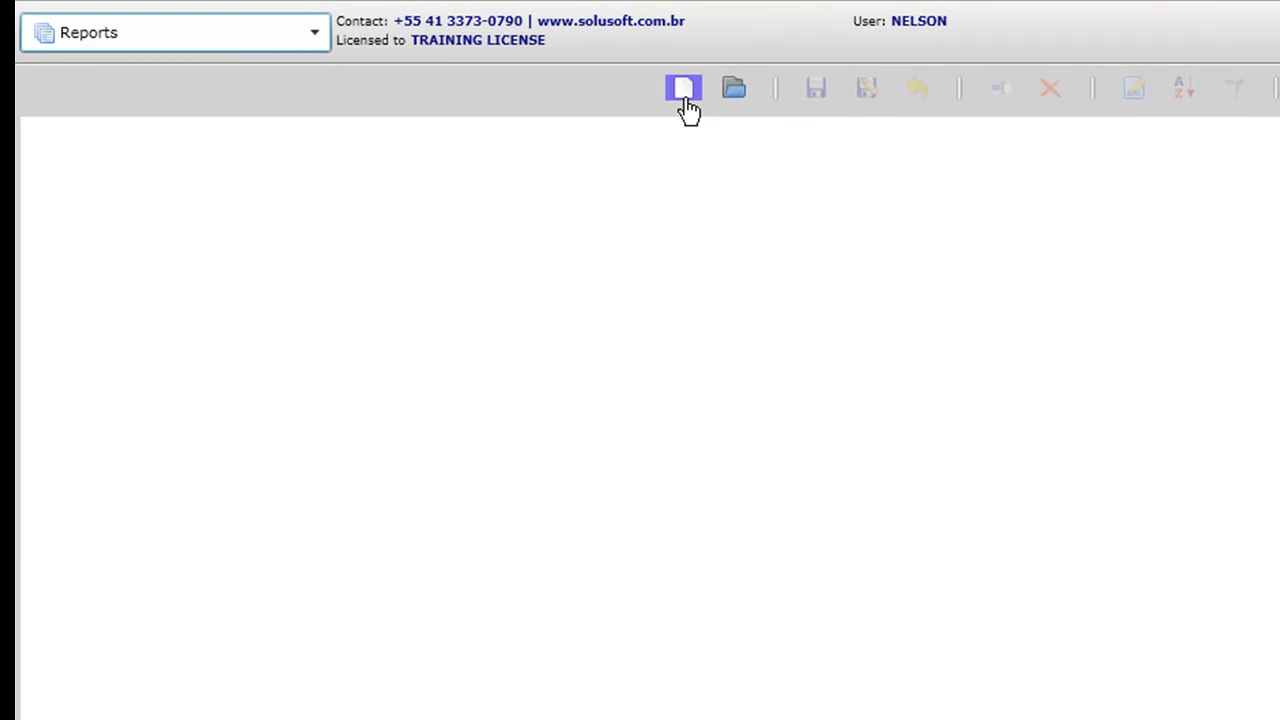
- Create a new report model named "Sales orders" from the SalesOrdersExample cube, based on <New>
{"action": "left_click", "coordinate": [685, 92]}
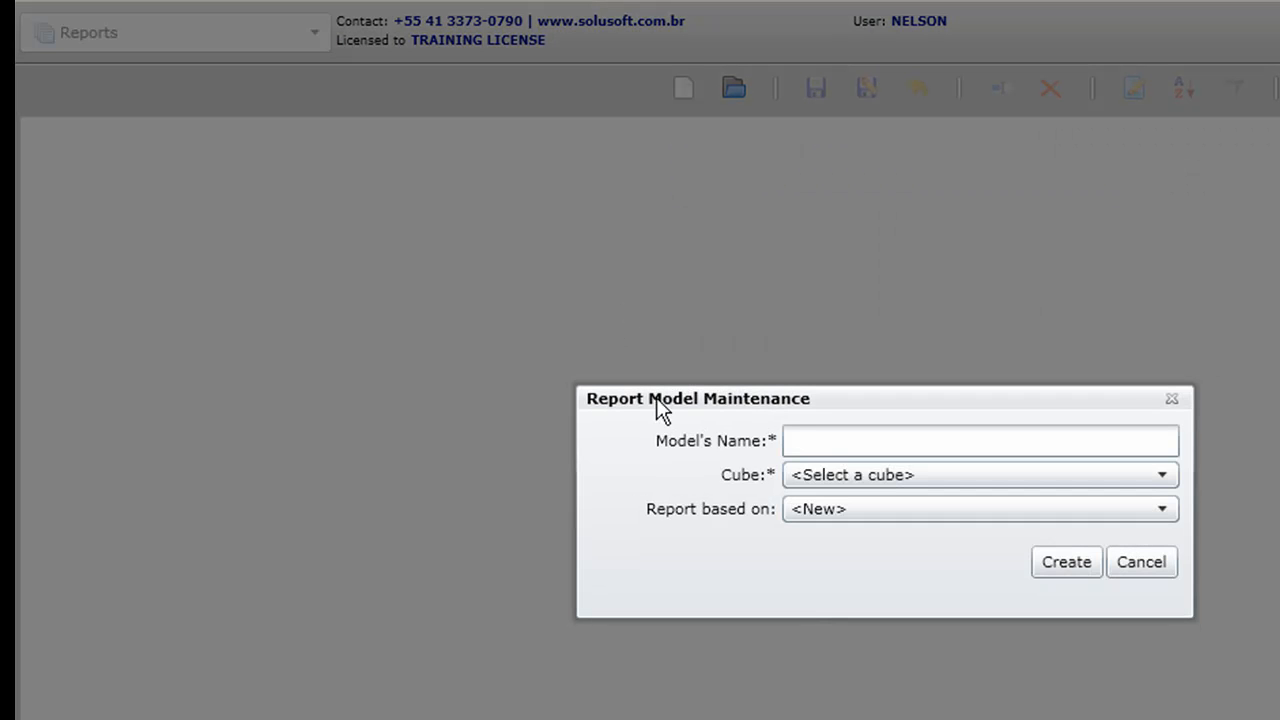
{"action": "left_click", "coordinate": [813, 432]}
{"action": "type", "text": "Sales ord"}
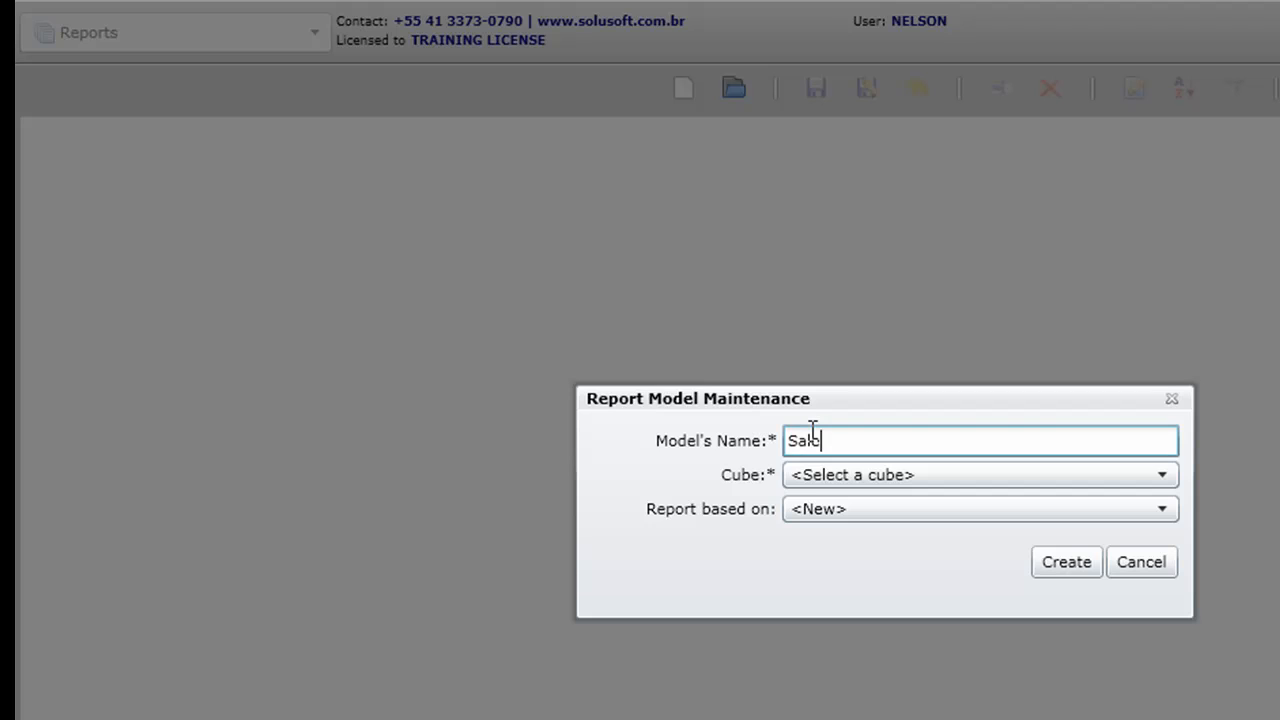
{"action": "type", "text": "ers"}
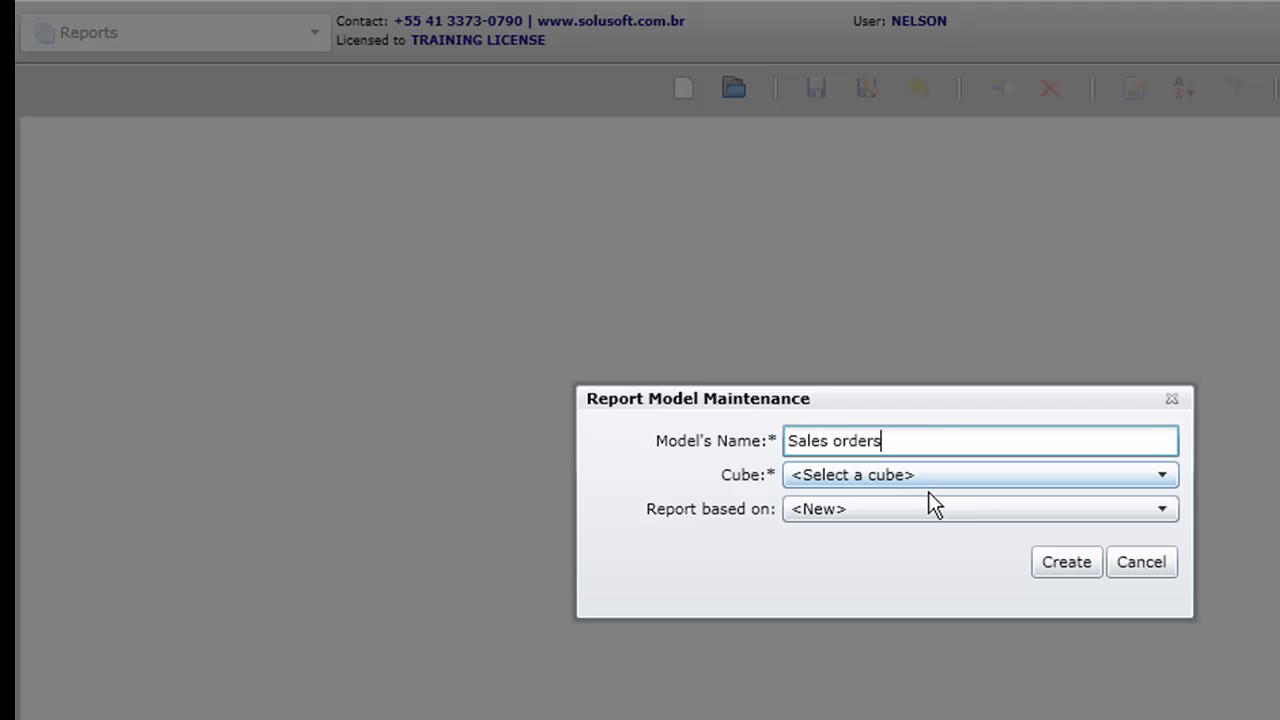
{"action": "left_click", "coordinate": [950, 480]}
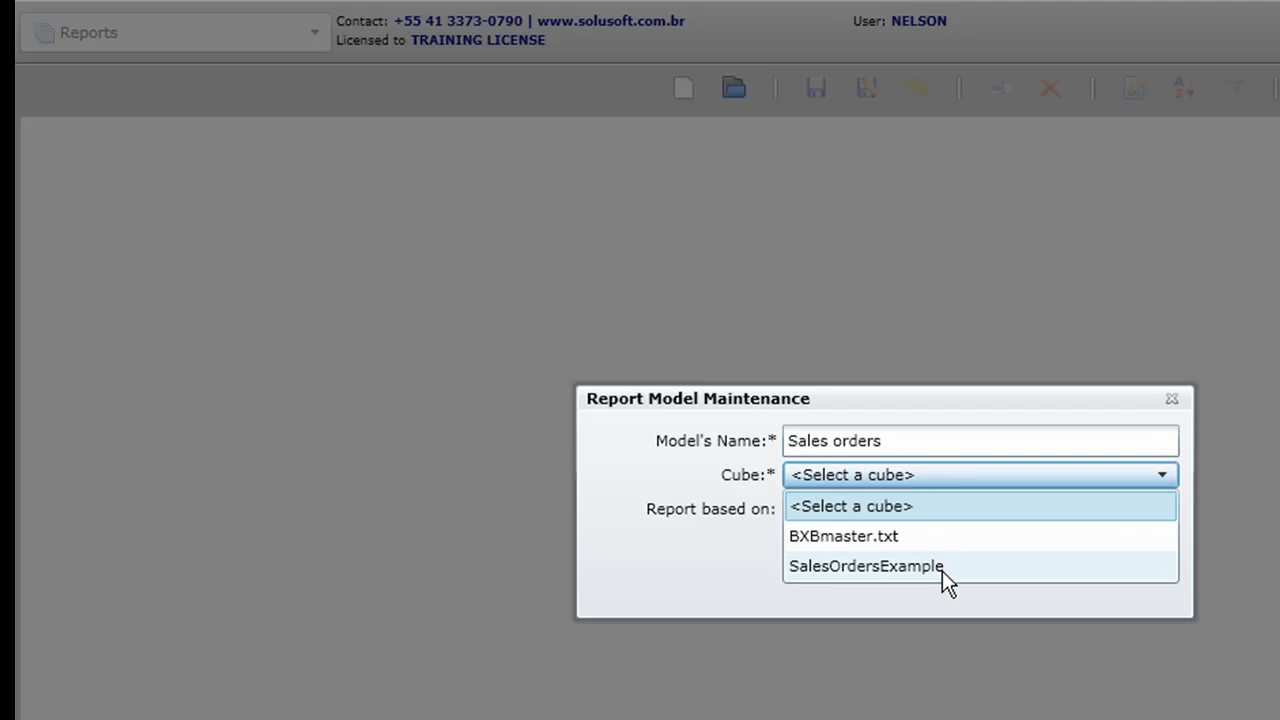
{"action": "left_click", "coordinate": [880, 566]}
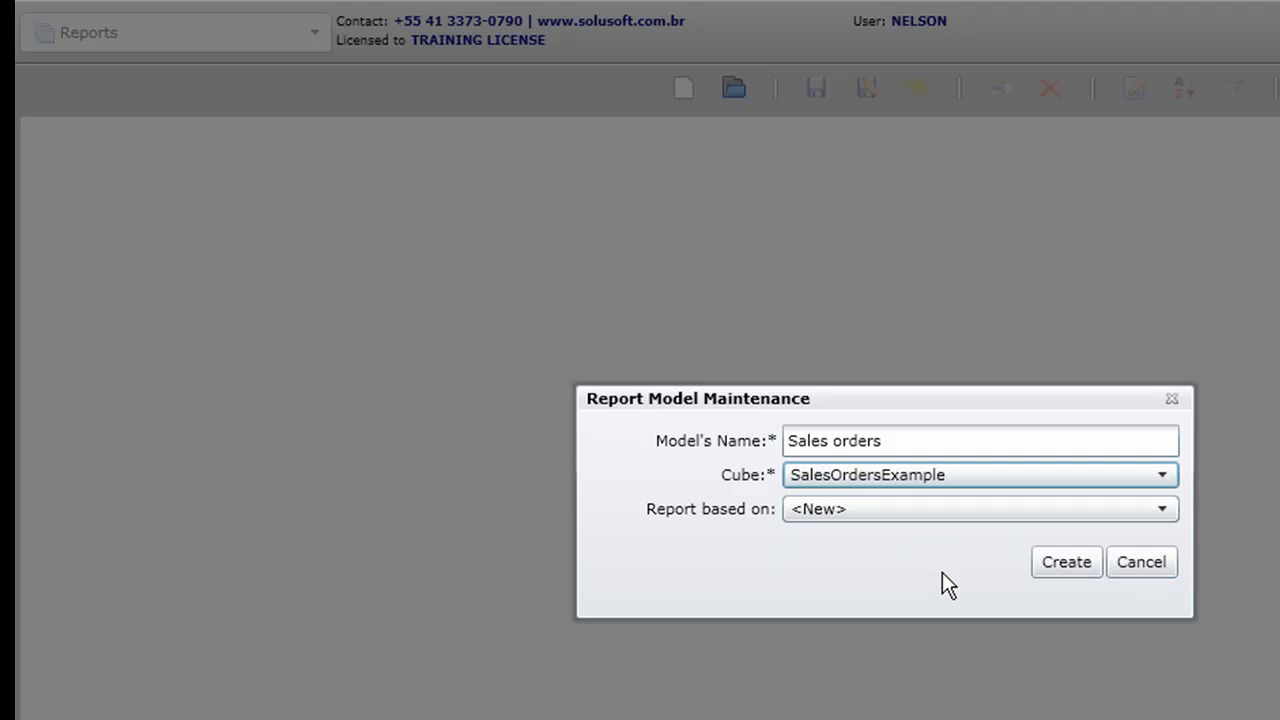
{"action": "left_click", "coordinate": [942, 514]}
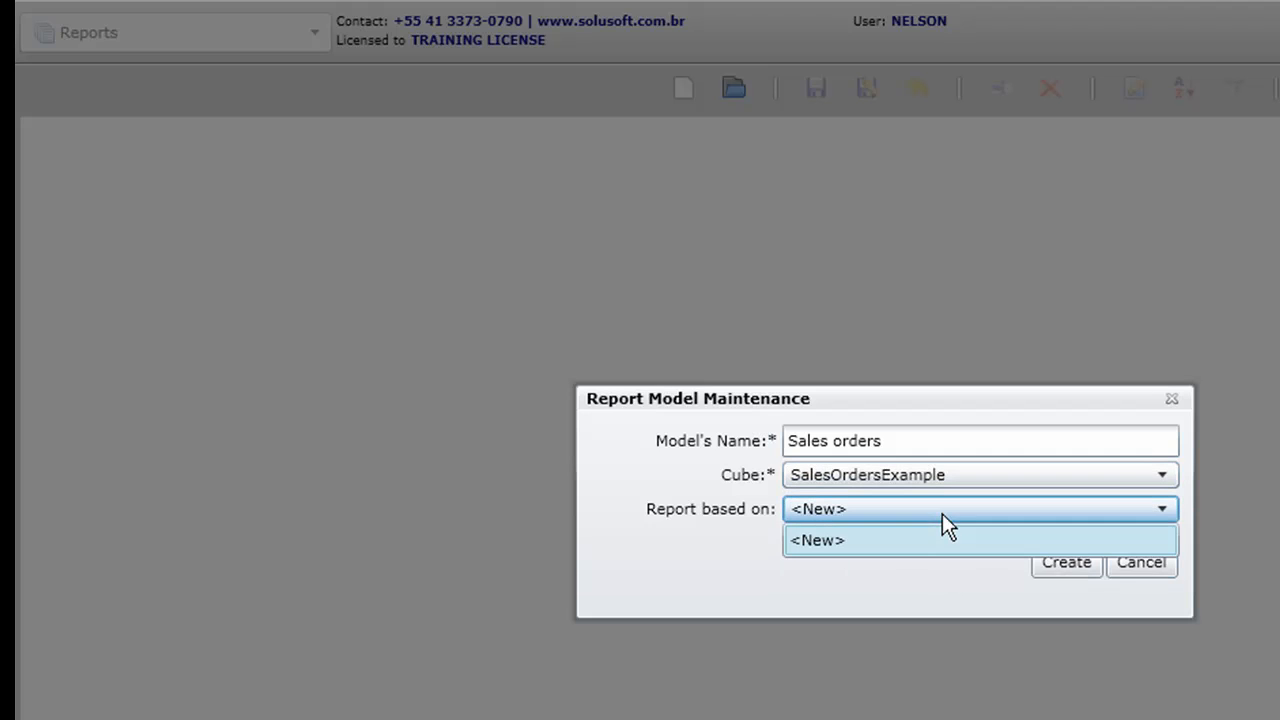
{"action": "left_click", "coordinate": [995, 575]}
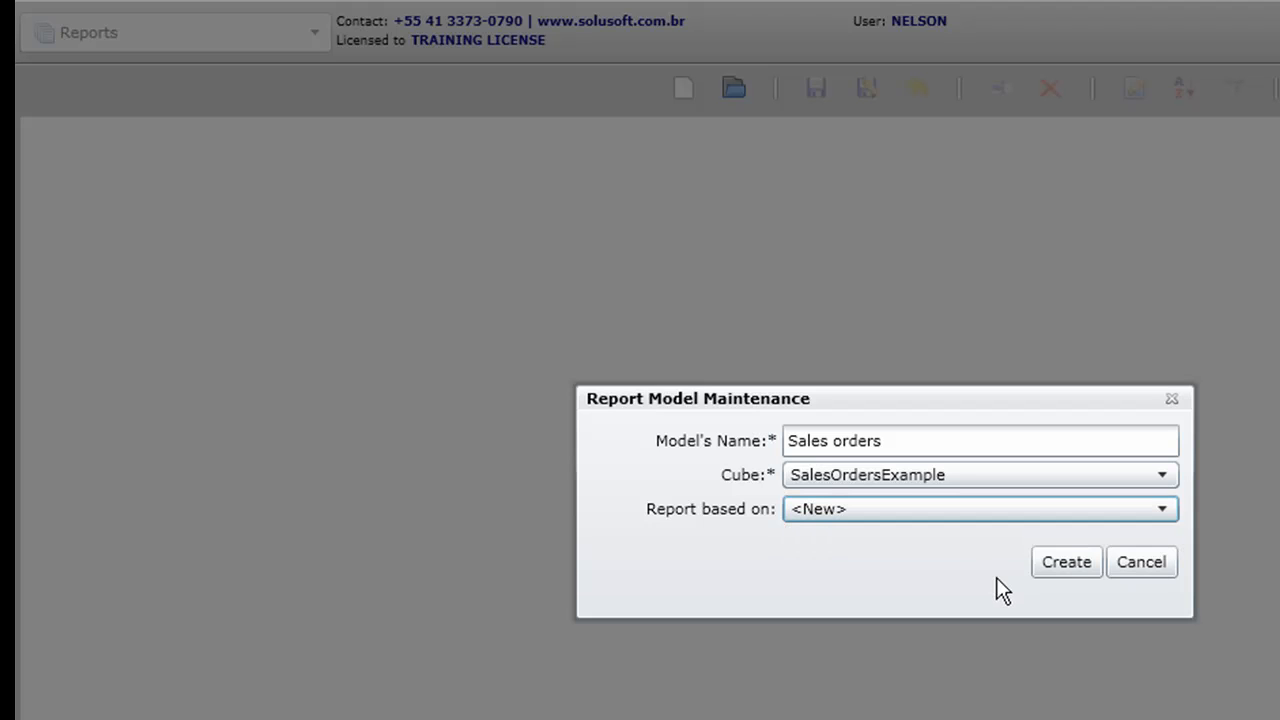
{"action": "left_click", "coordinate": [1062, 564]}
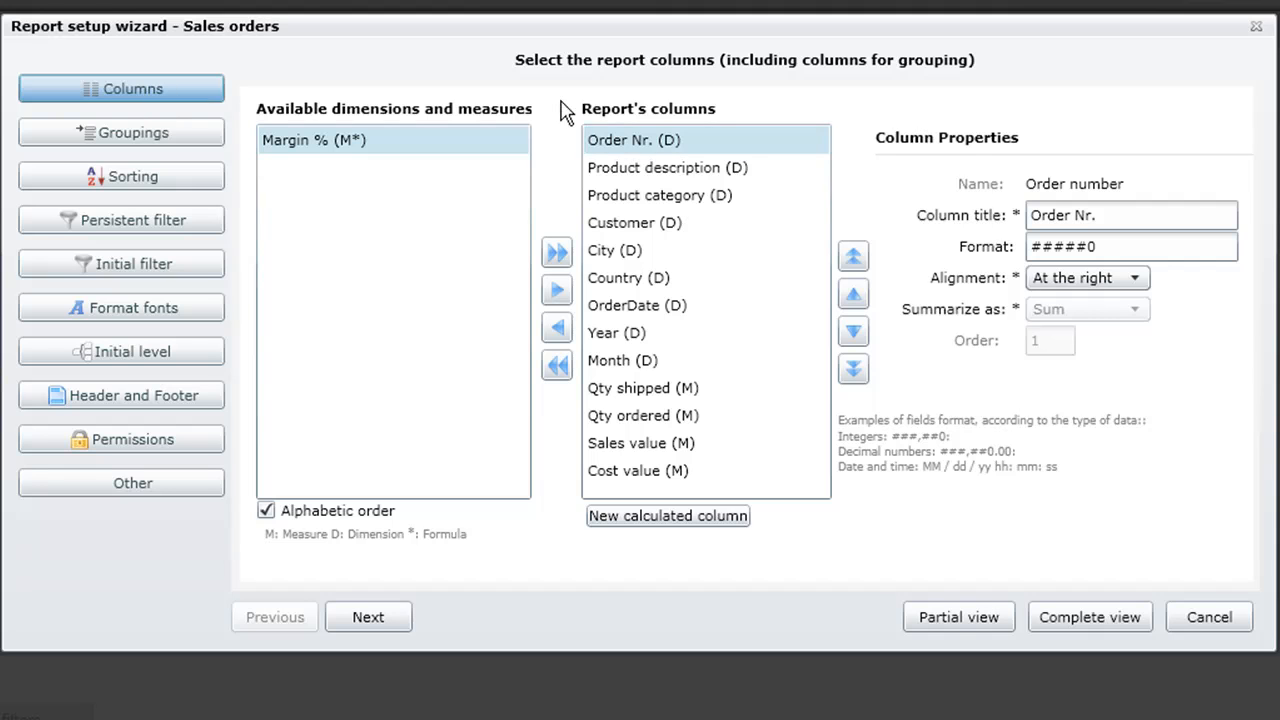
- Remove all columns from the report so they return to the available dimensions and measures
{"action": "left_click", "coordinate": [683, 178]}
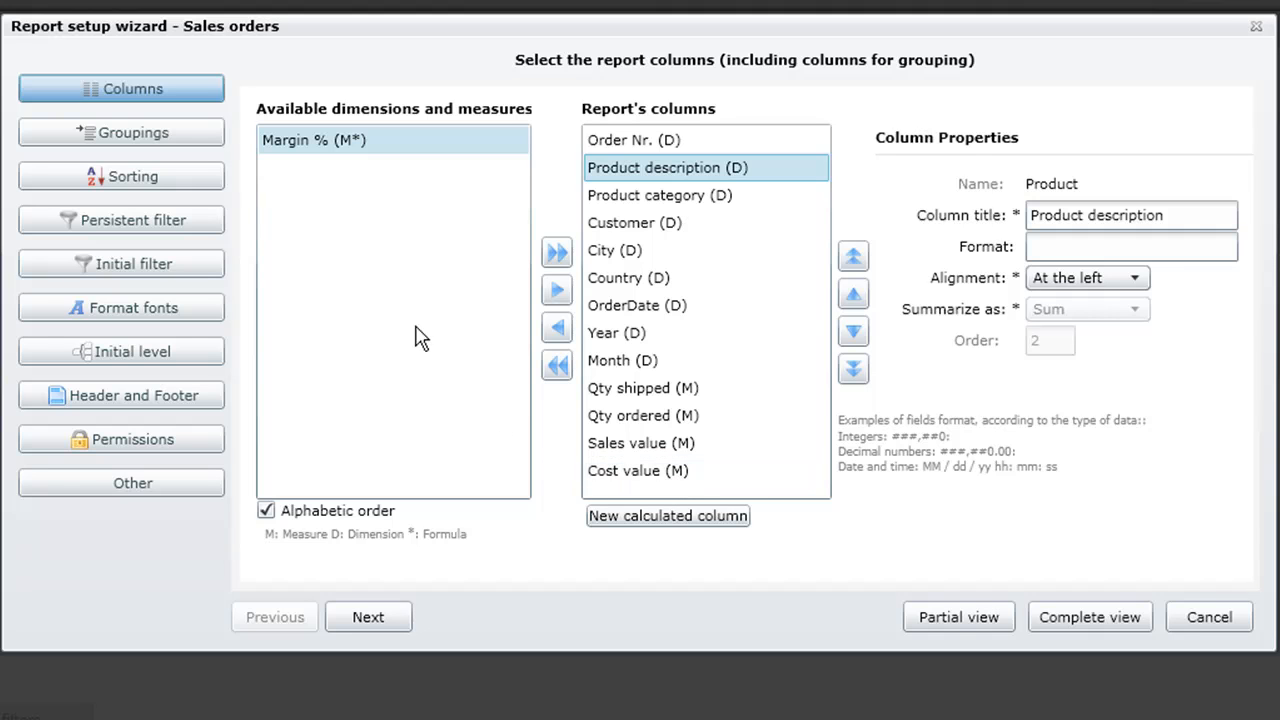
{"action": "left_click", "coordinate": [320, 143]}
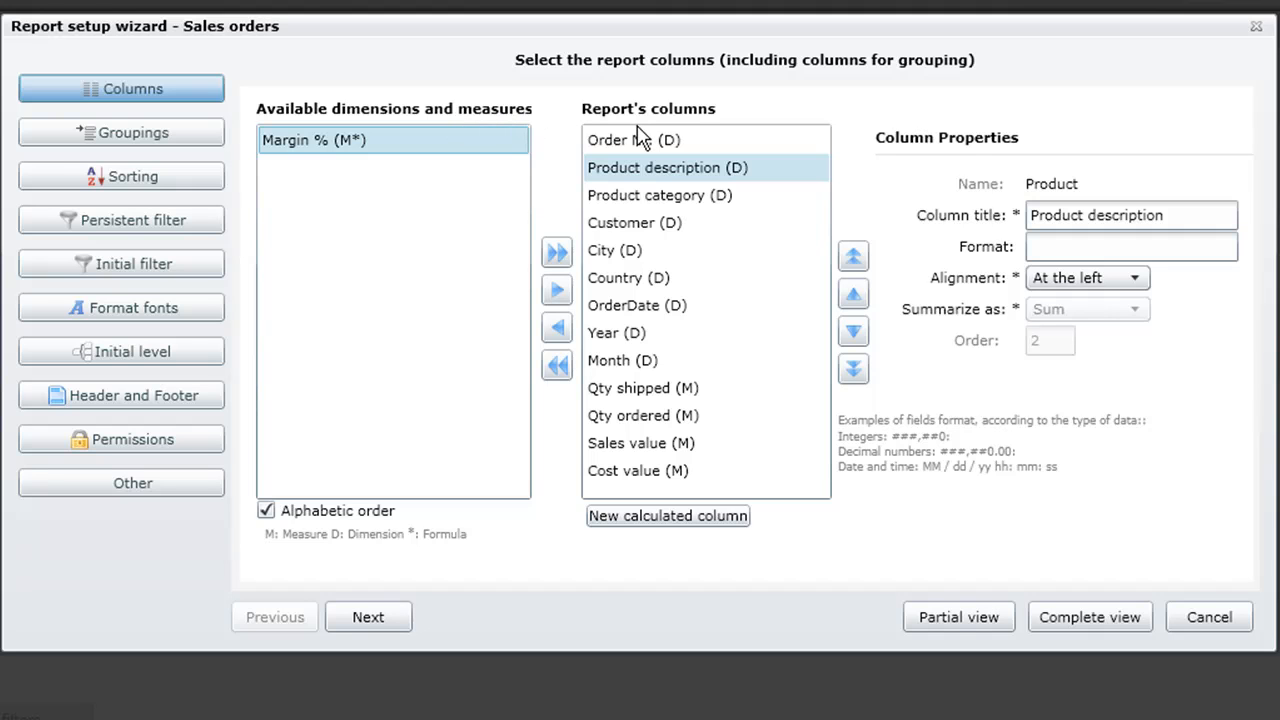
{"action": "left_click", "coordinate": [557, 366]}
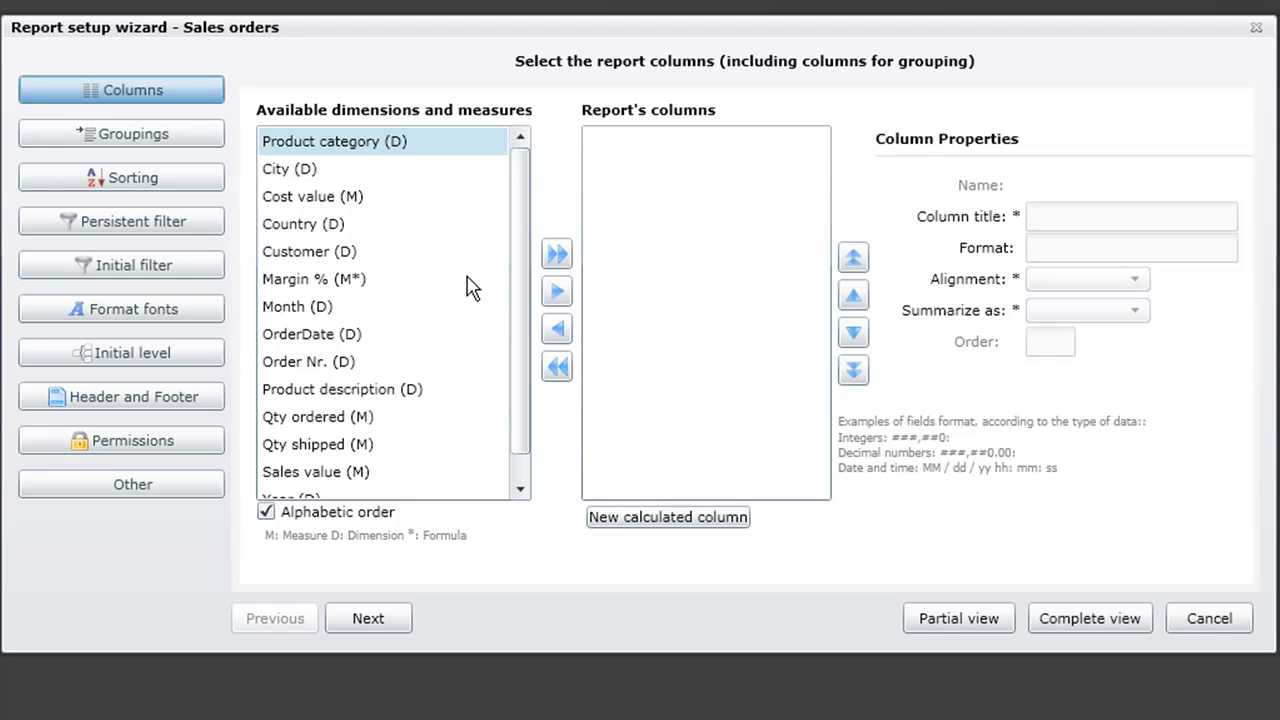
- Add Margin %, Product category, City, Cost value, Country, Customer and Month to the report's columns
{"action": "left_click", "coordinate": [372, 287]}
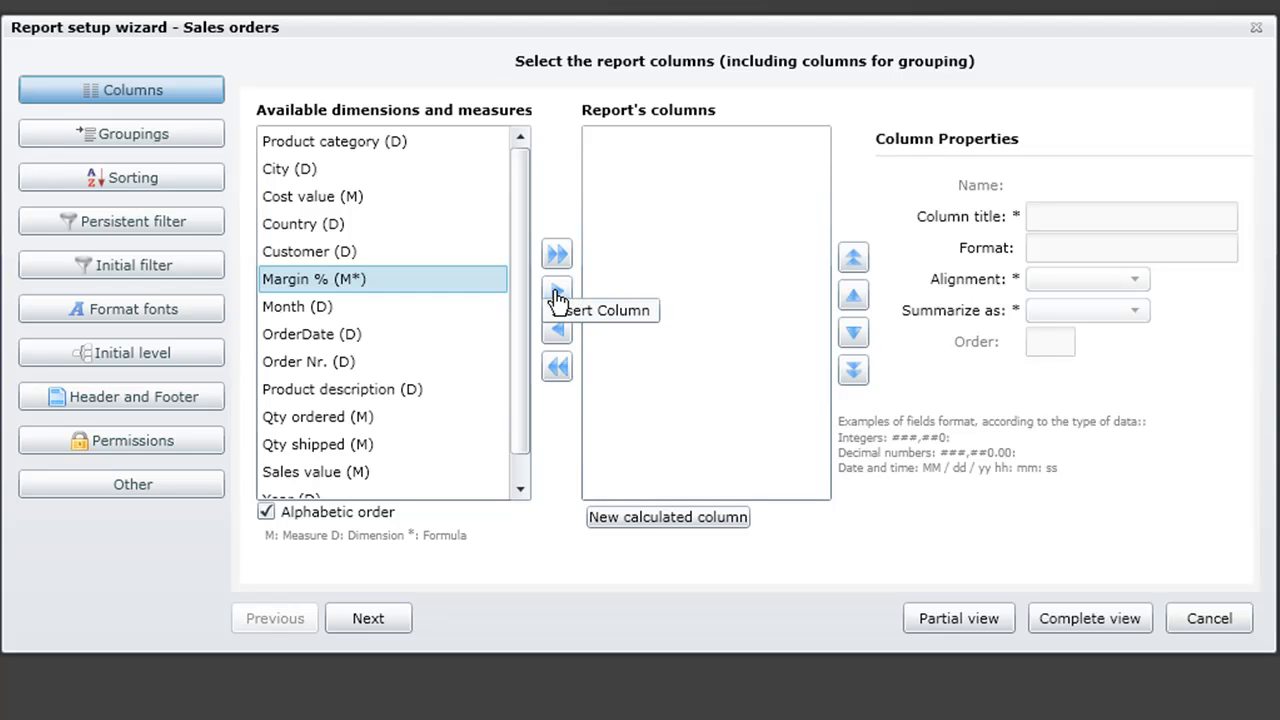
{"action": "left_click", "coordinate": [557, 296]}
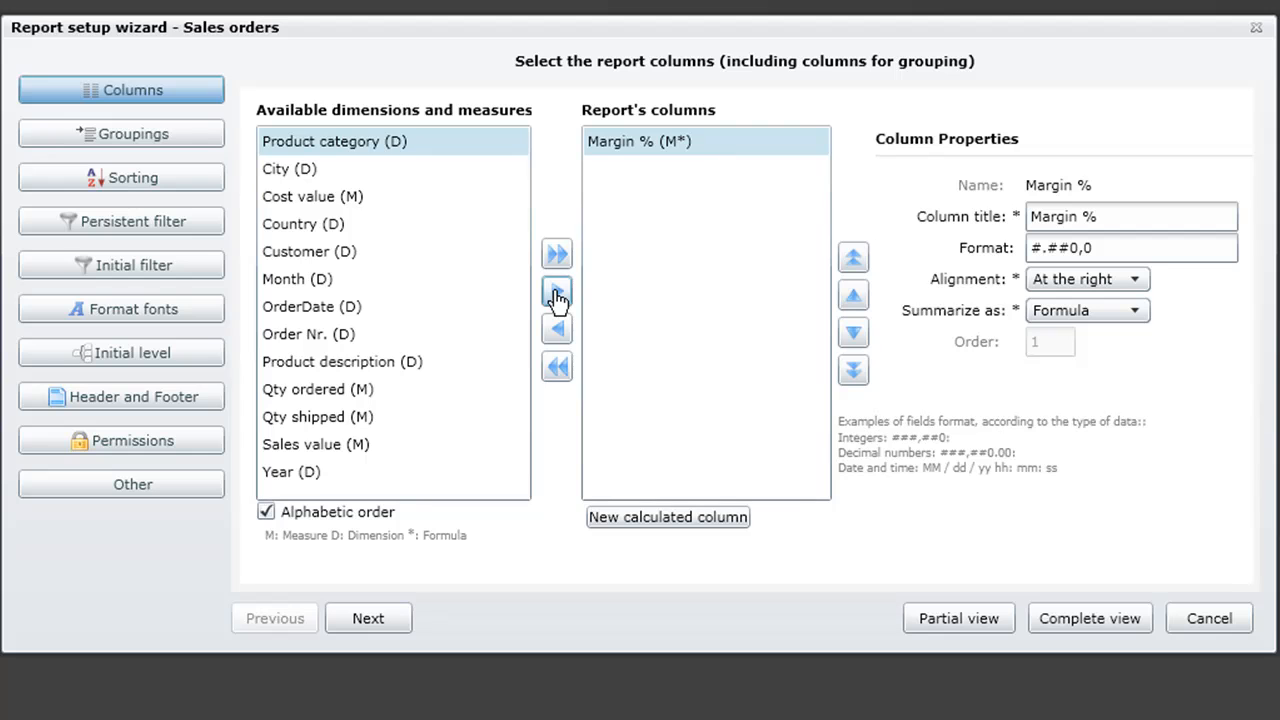
{"action": "left_click", "coordinate": [557, 296]}
{"action": "left_click", "coordinate": [557, 296]}
{"action": "left_click", "coordinate": [557, 296]}
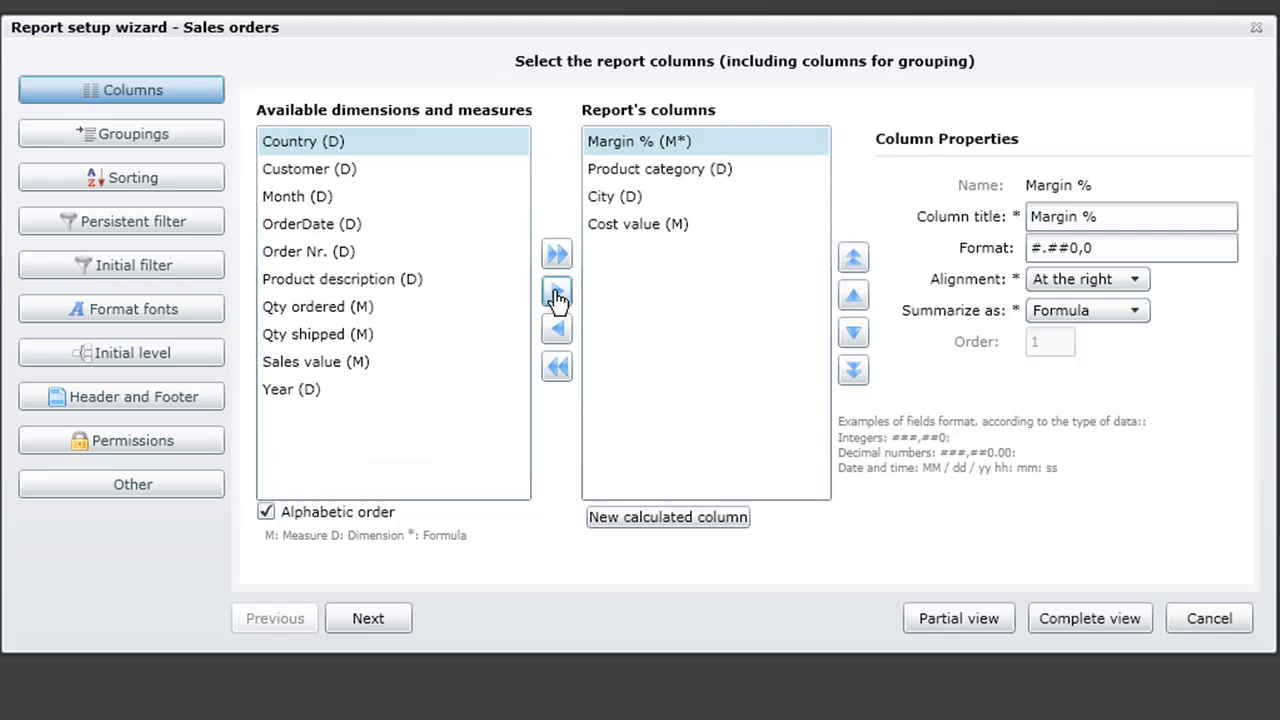
{"action": "left_click", "coordinate": [557, 296]}
{"action": "left_click", "coordinate": [557, 296]}
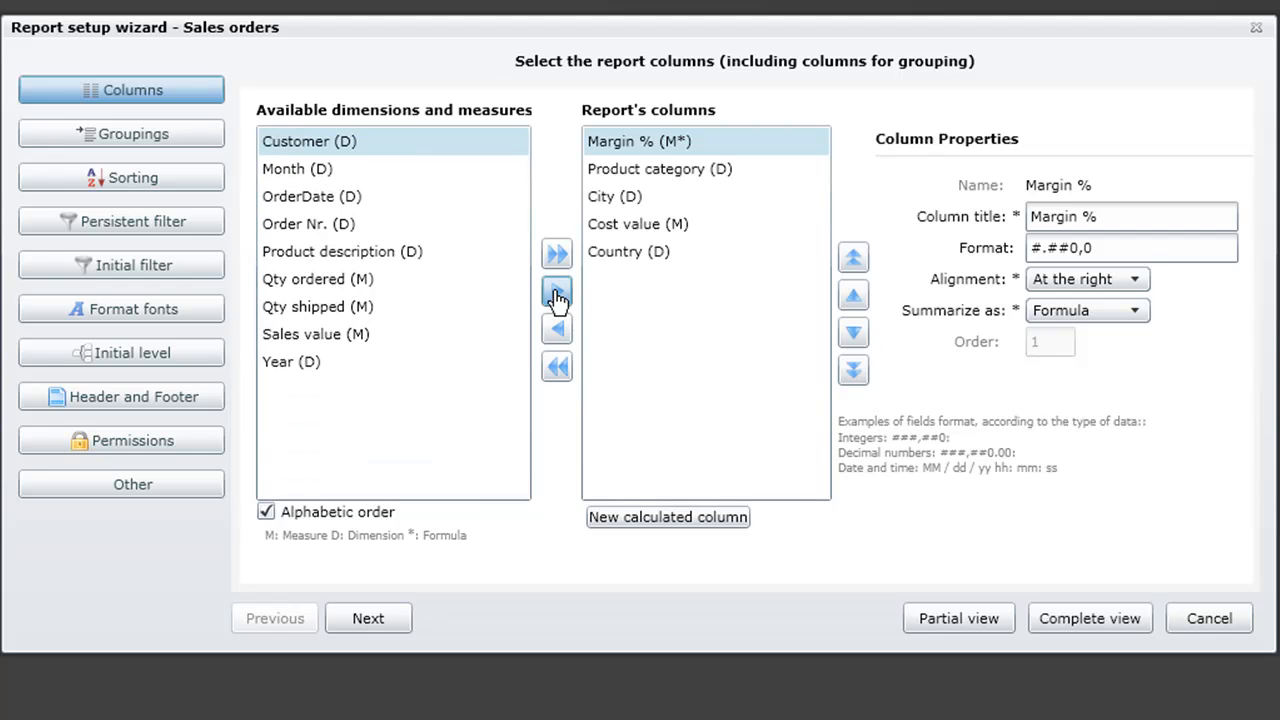
{"action": "left_click", "coordinate": [557, 296]}
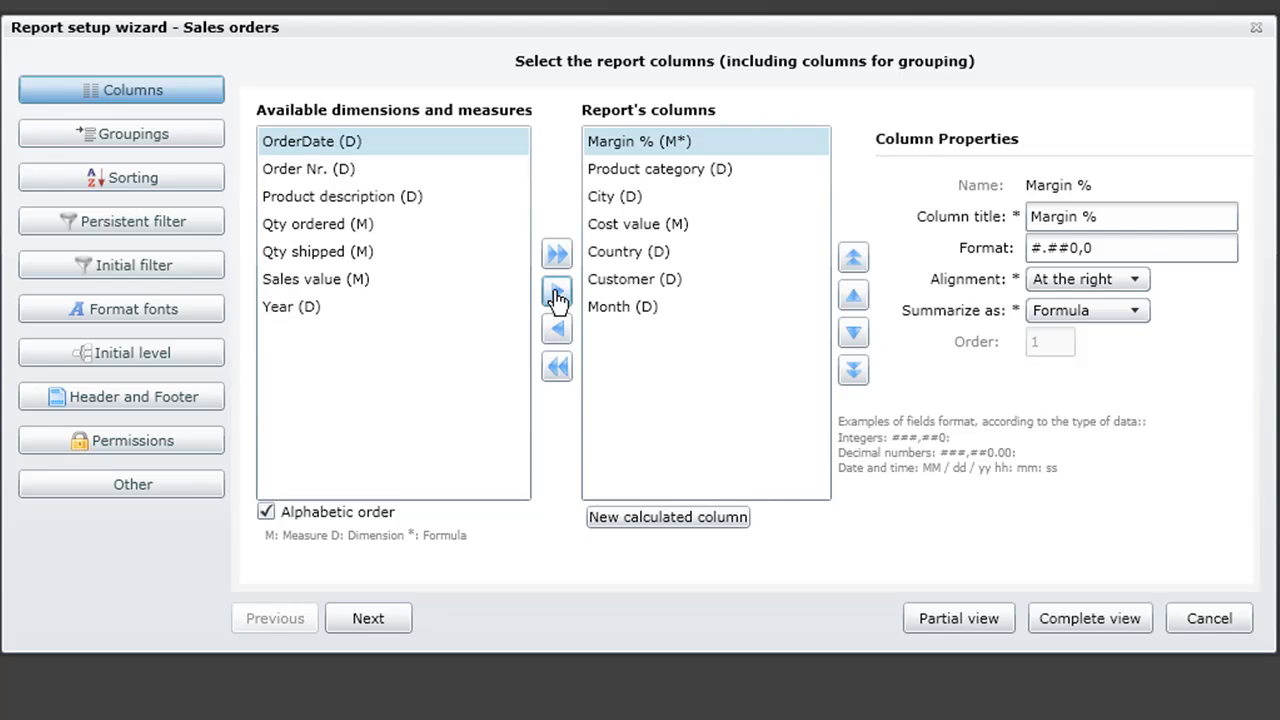
- Add Order Nr., Product description, Sales value and Year to the report's columns
{"action": "left_click", "coordinate": [356, 172]}
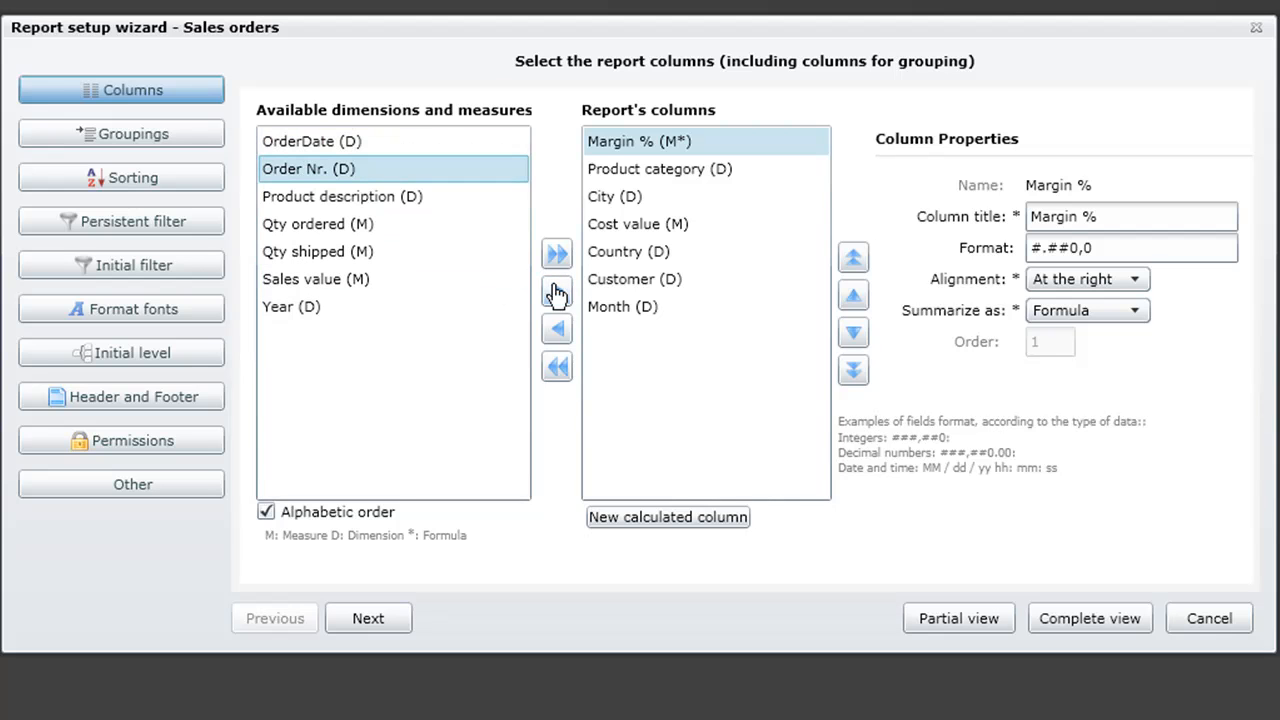
{"action": "left_click", "coordinate": [557, 291]}
{"action": "left_click", "coordinate": [398, 172]}
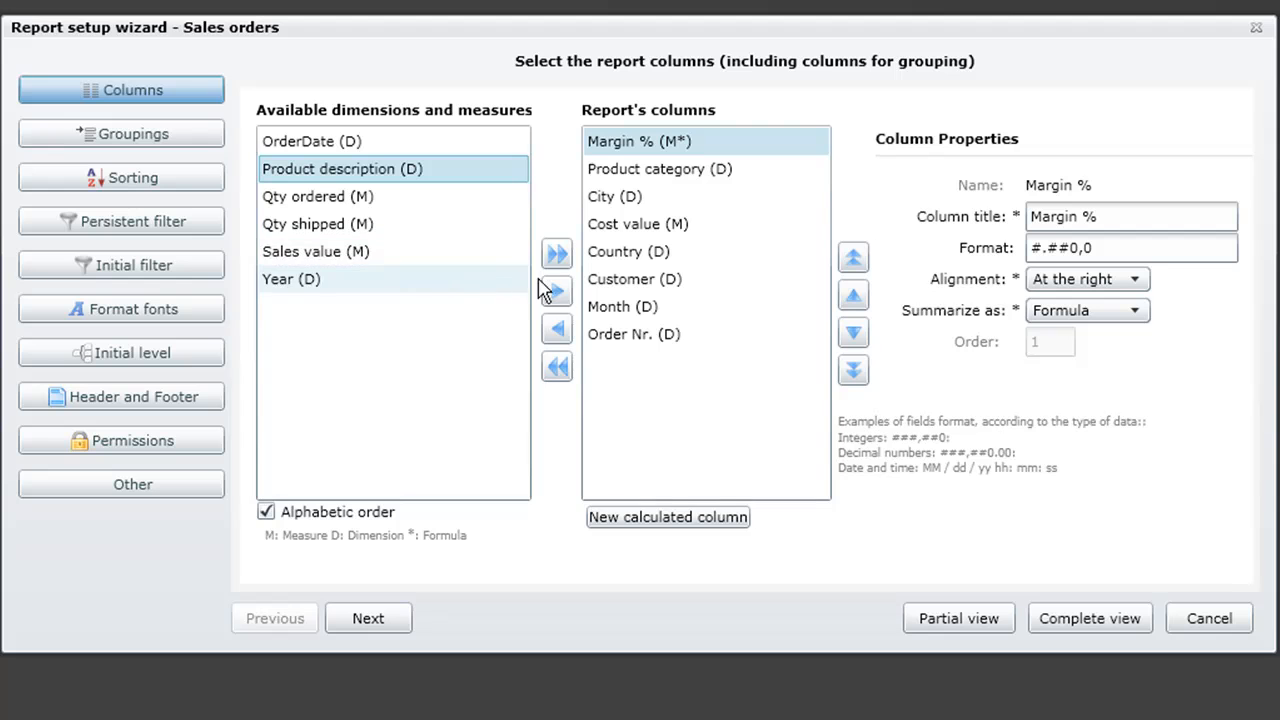
{"action": "left_click", "coordinate": [557, 291]}
{"action": "left_click", "coordinate": [466, 228]}
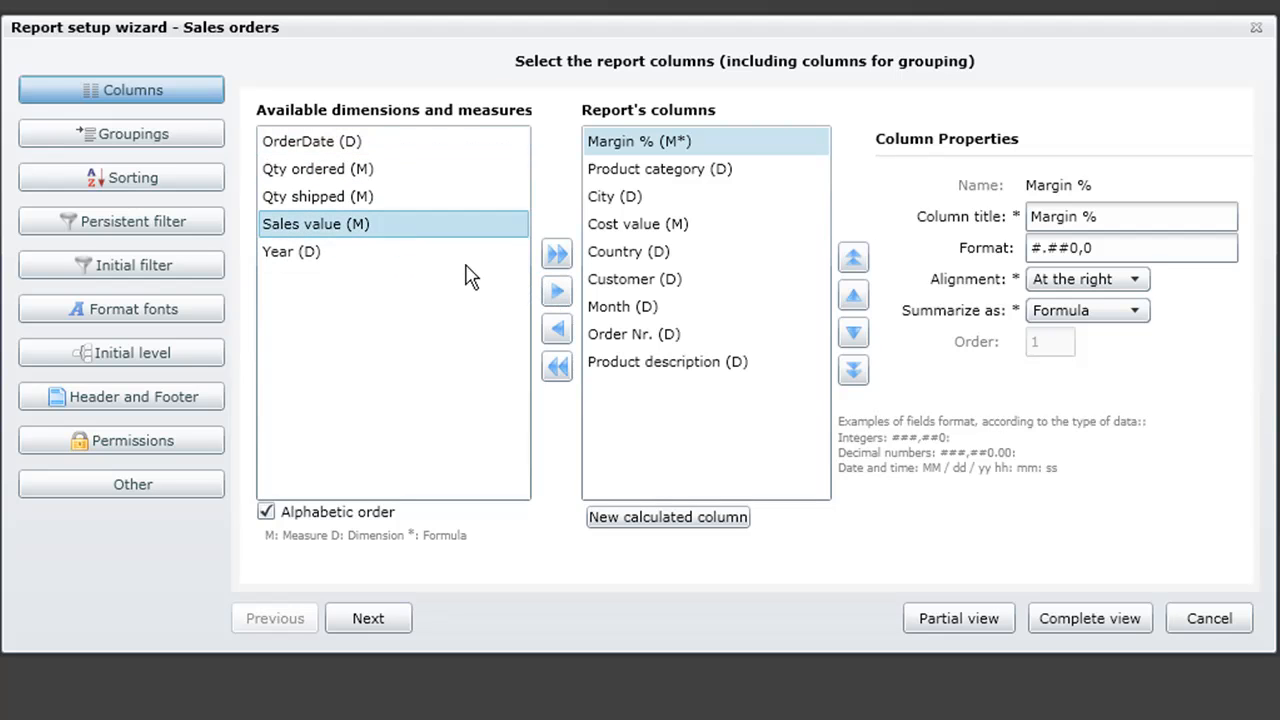
{"action": "left_click", "coordinate": [557, 291]}
{"action": "double_click", "coordinate": [392, 248]}
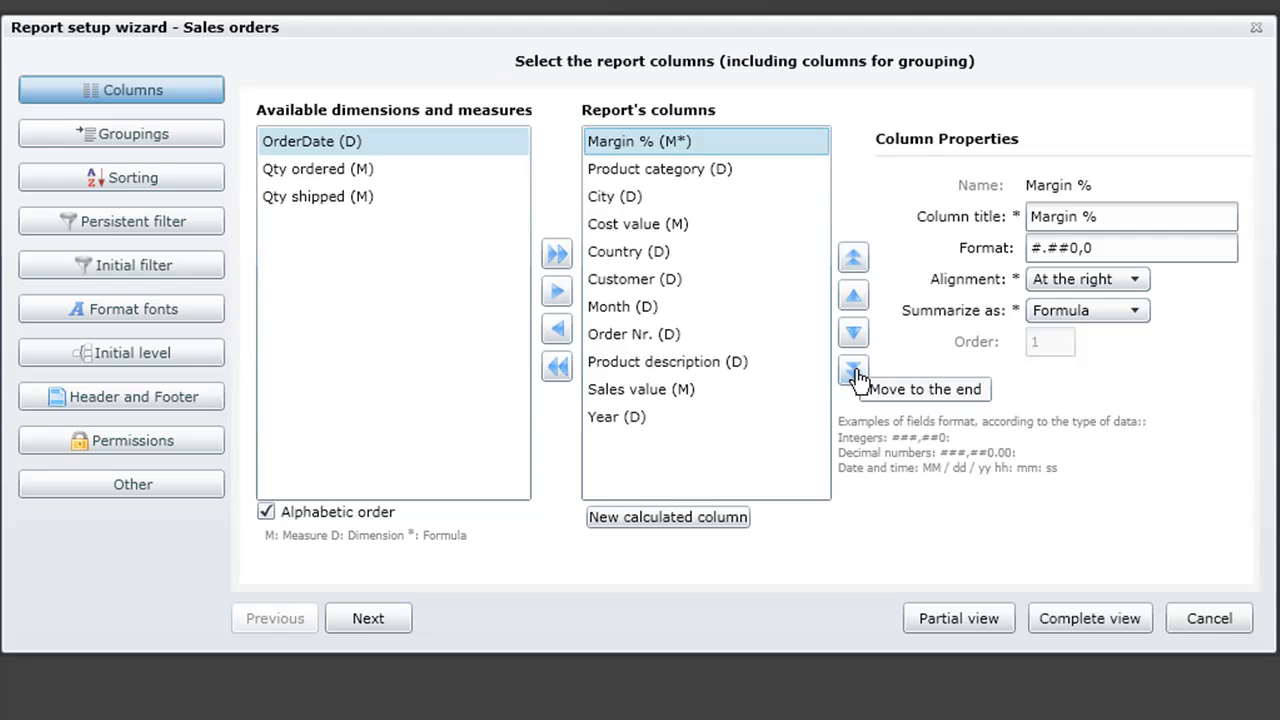
- Reorder the report's columns with Product category first, Product description second and Margin % last
{"action": "left_click", "coordinate": [752, 178]}
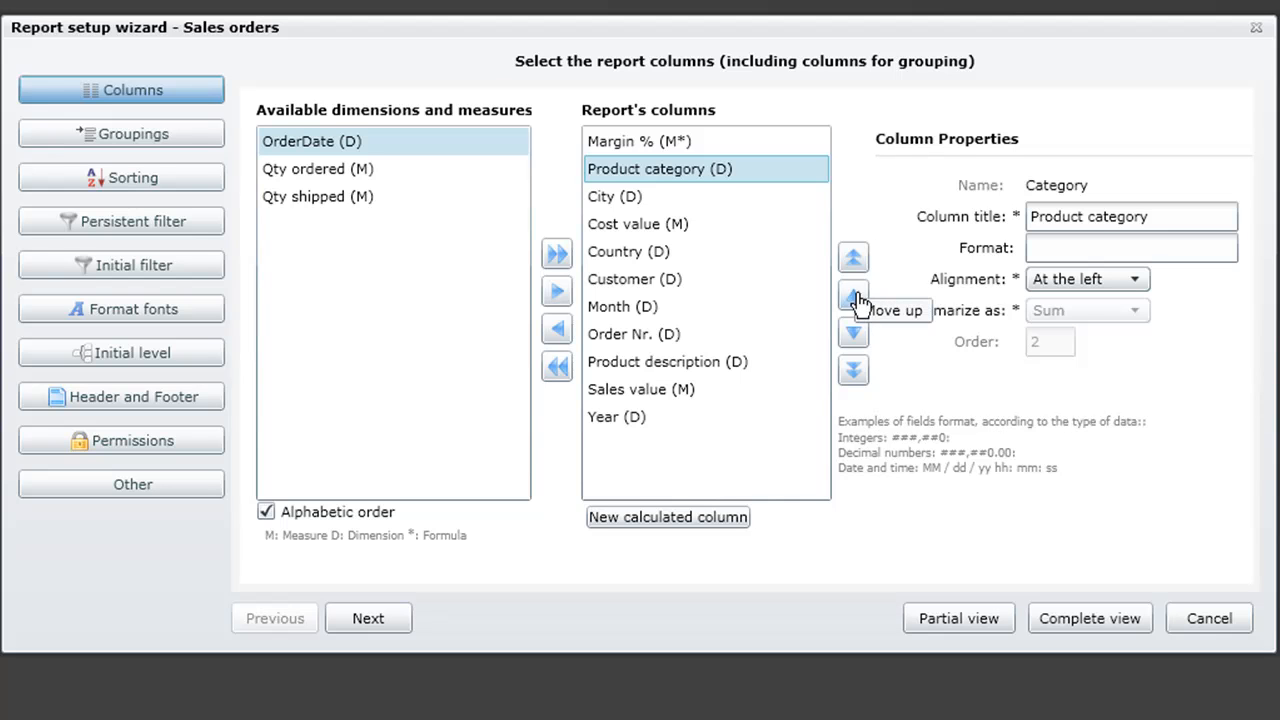
{"action": "left_click", "coordinate": [852, 297]}
{"action": "left_click", "coordinate": [703, 172]}
{"action": "left_click", "coordinate": [853, 370]}
{"action": "left_click", "coordinate": [749, 340]}
{"action": "left_click", "coordinate": [852, 306]}
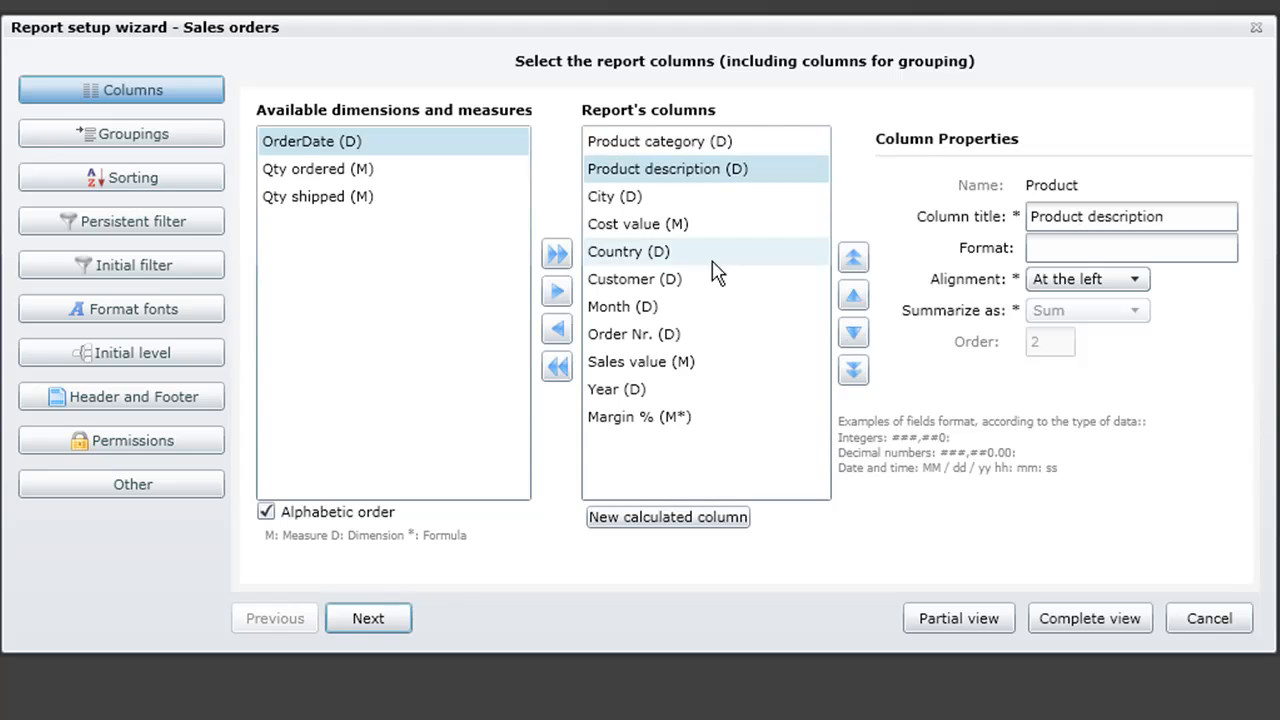
- Move Country, Order Nr. and Customer up to the third, fourth and fifth positions in the report's columns
{"action": "left_click", "coordinate": [711, 253]}
{"action": "left_click", "coordinate": [851, 300]}
{"action": "left_click", "coordinate": [851, 300]}
{"action": "left_click", "coordinate": [740, 334]}
{"action": "left_click", "coordinate": [851, 300]}
{"action": "left_click", "coordinate": [851, 300]}
{"action": "left_click", "coordinate": [851, 300]}
{"action": "left_click", "coordinate": [851, 300]}
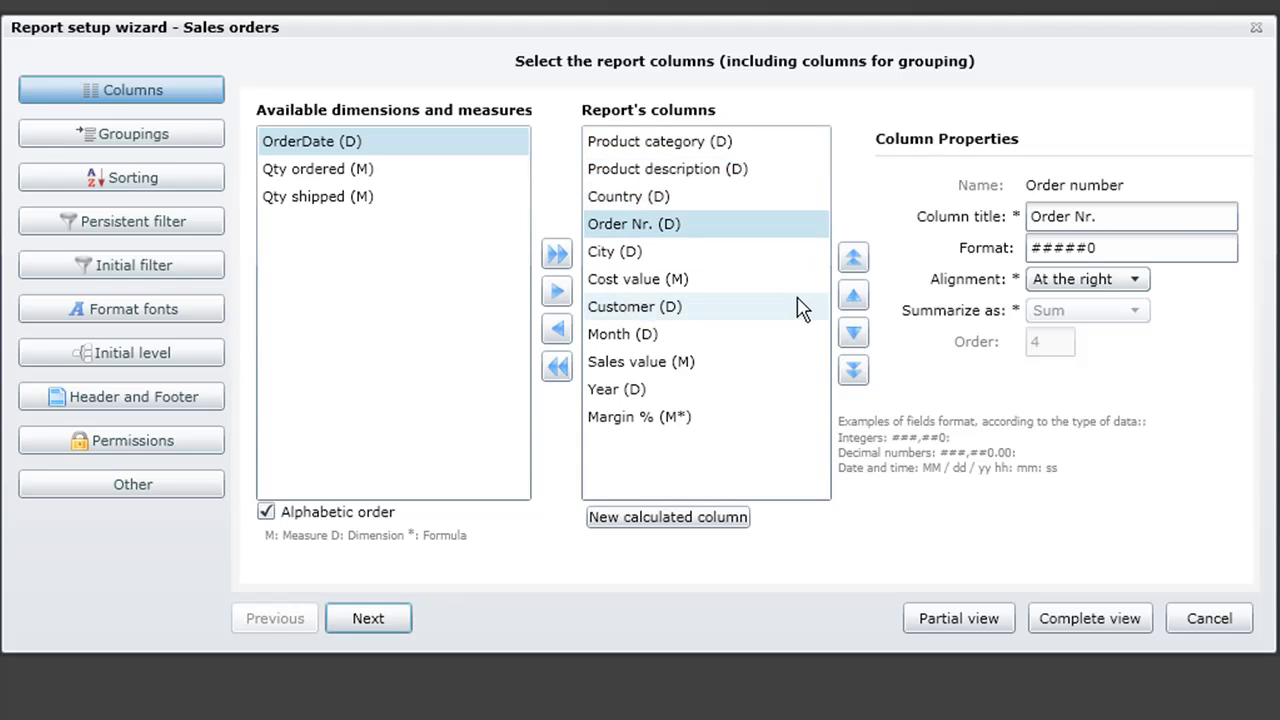
{"action": "left_click", "coordinate": [790, 307]}
{"action": "left_click", "coordinate": [851, 300]}
{"action": "left_click", "coordinate": [851, 300]}
- Move Year and Month up so they directly follow City in the report's columns
{"action": "left_click", "coordinate": [800, 389]}
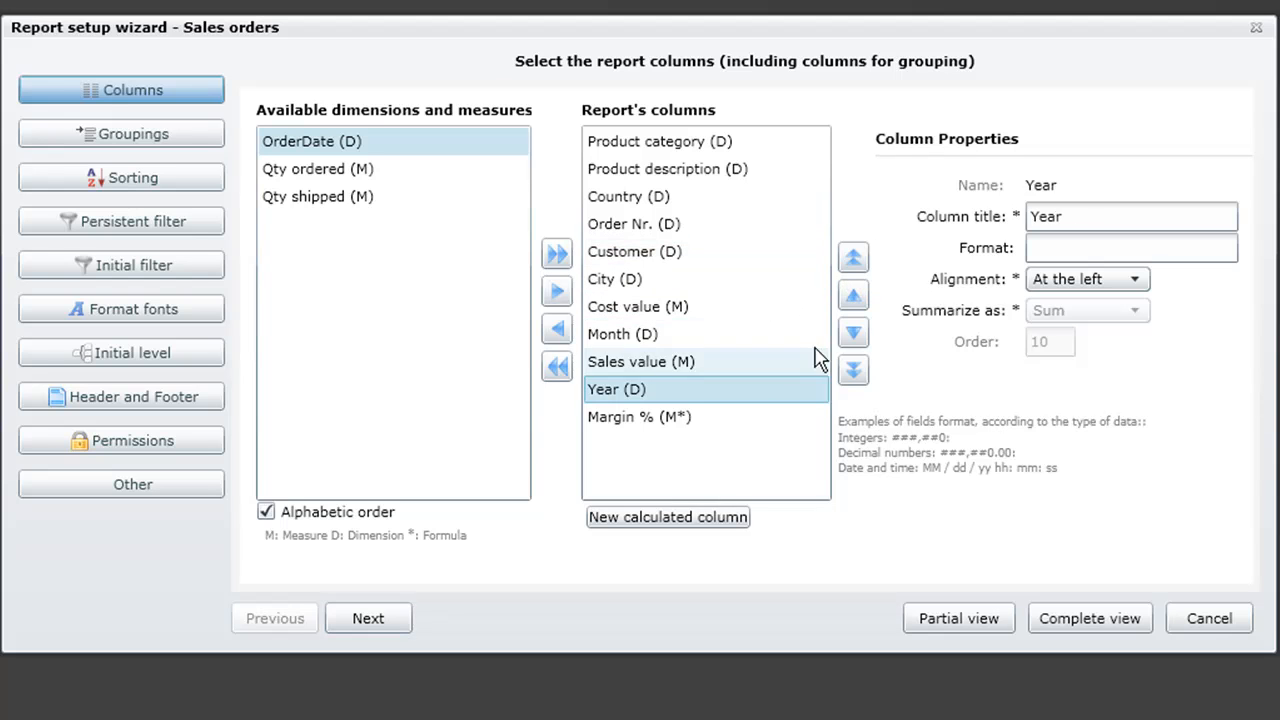
{"action": "left_click", "coordinate": [851, 300]}
{"action": "left_click", "coordinate": [851, 300]}
{"action": "left_click", "coordinate": [851, 300]}
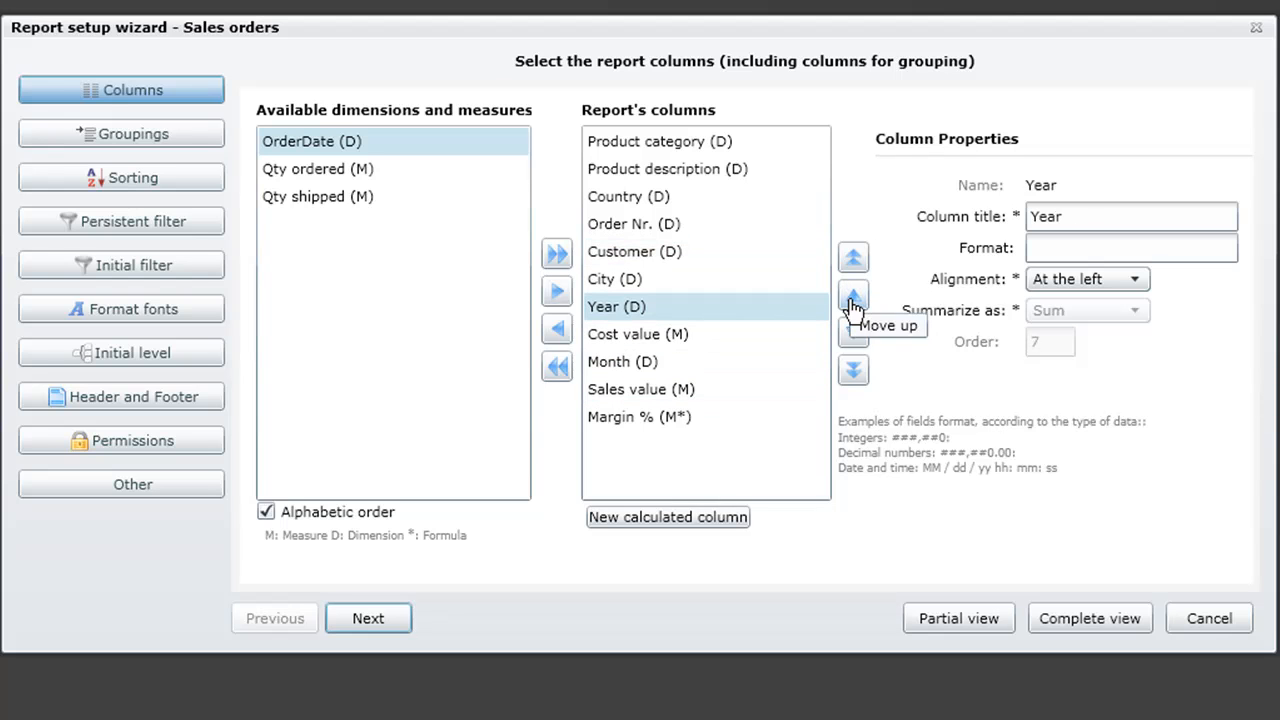
{"action": "left_click", "coordinate": [773, 362]}
{"action": "left_click", "coordinate": [851, 300]}
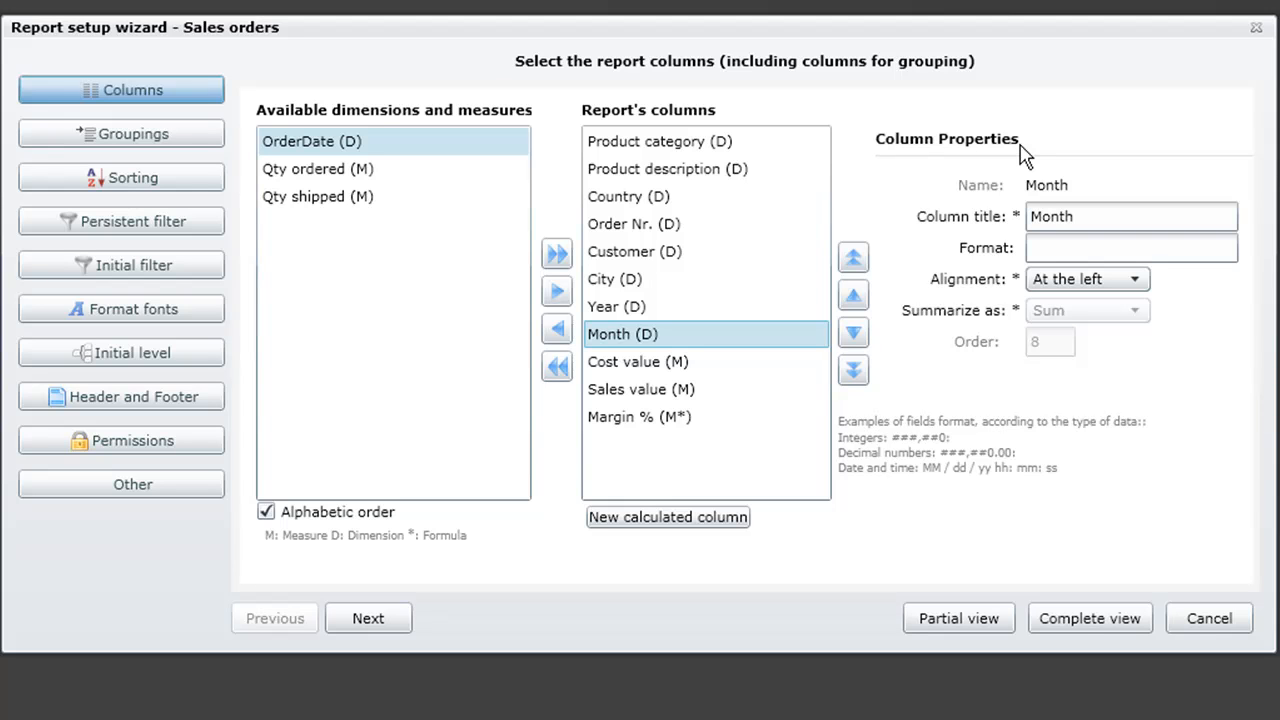
- Change the title of the Order Nr. column to "Order number"
{"action": "left_click", "coordinate": [689, 232]}
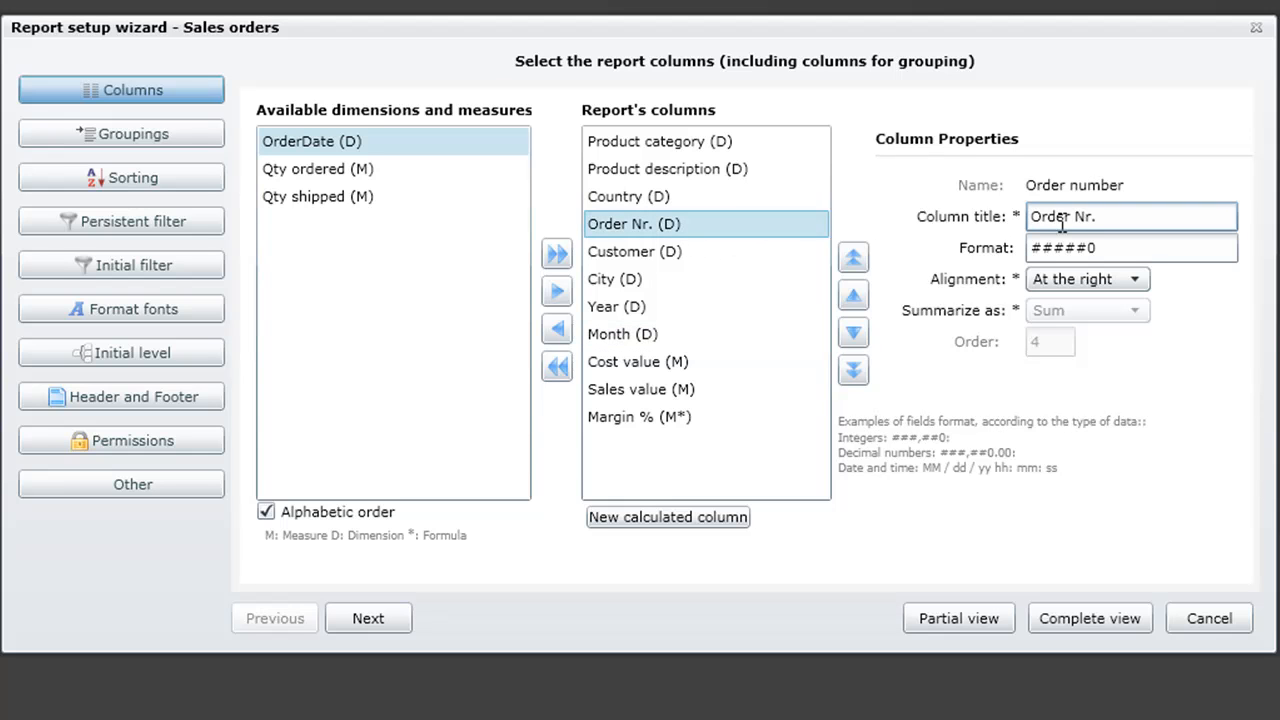
{"action": "left_click", "coordinate": [1127, 216]}
{"action": "key", "text": "BackSpace"}
{"action": "key", "text": "BackSpace"}
{"action": "key", "text": "BackSpace"}
{"action": "type", "text": "number"}
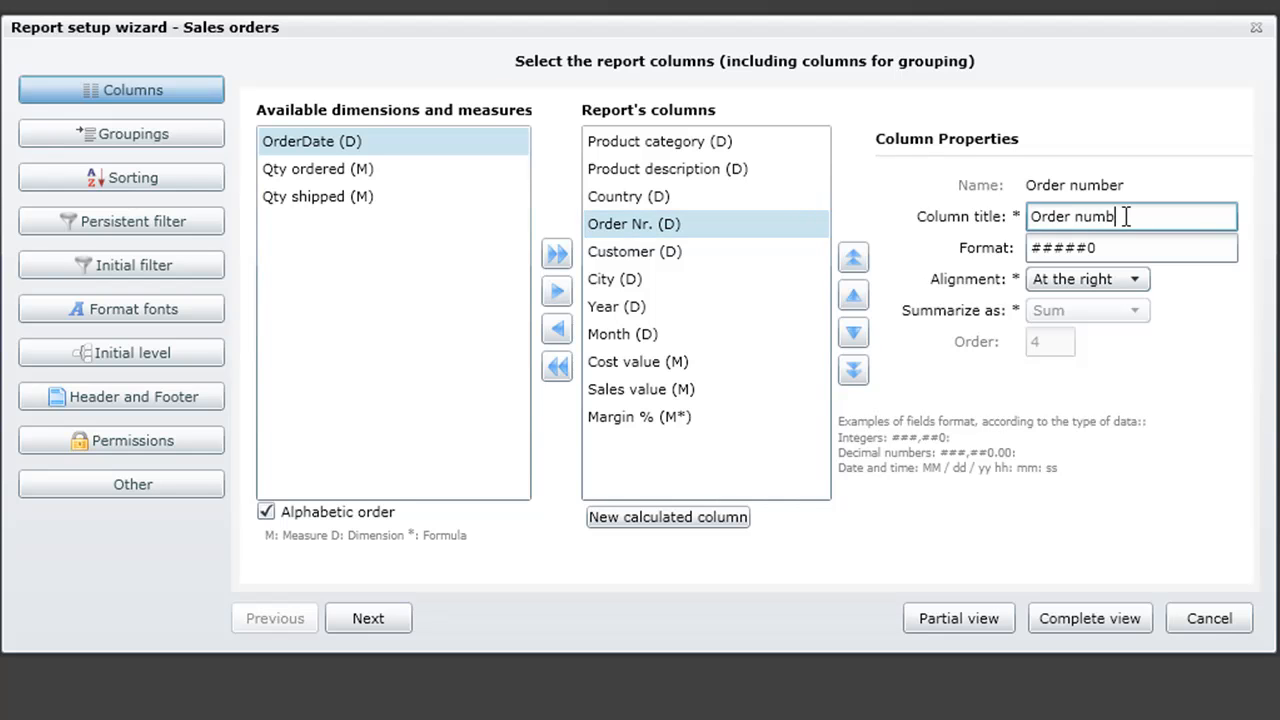
- Review the format and the alignment choices of the Order Nr. column without changing them
{"action": "left_click", "coordinate": [1172, 245]}
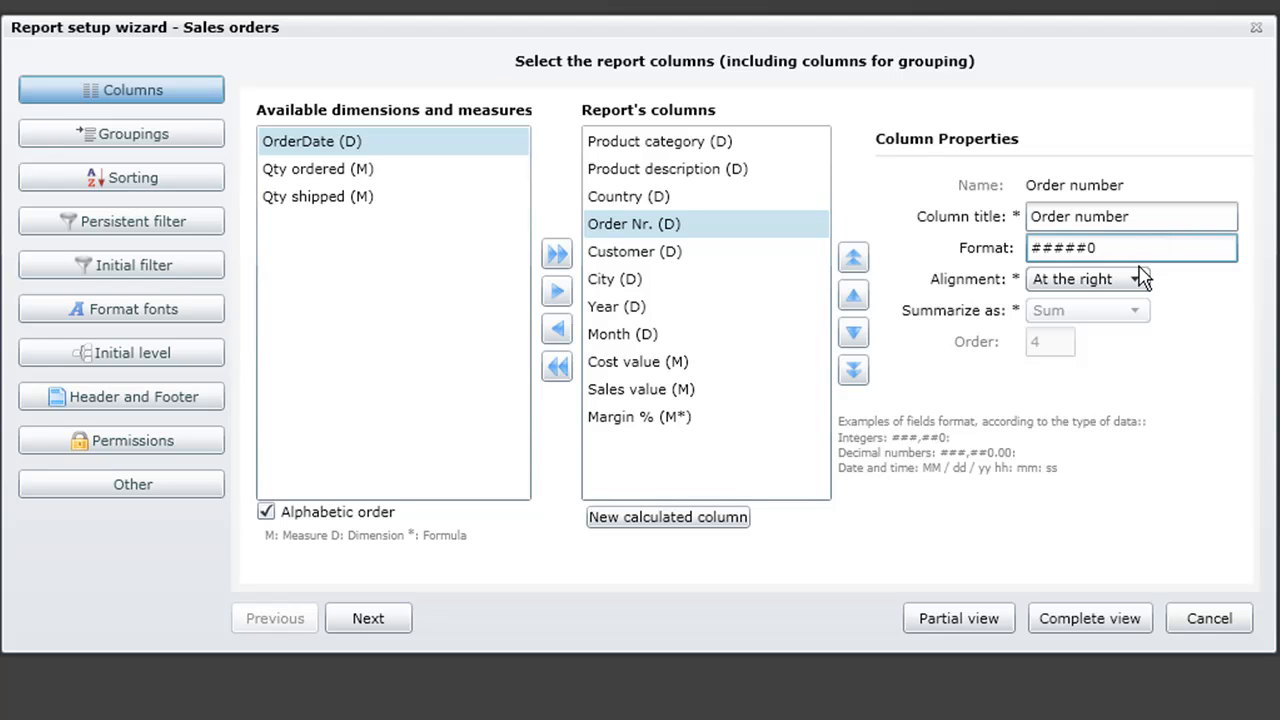
{"action": "left_click", "coordinate": [1138, 281]}
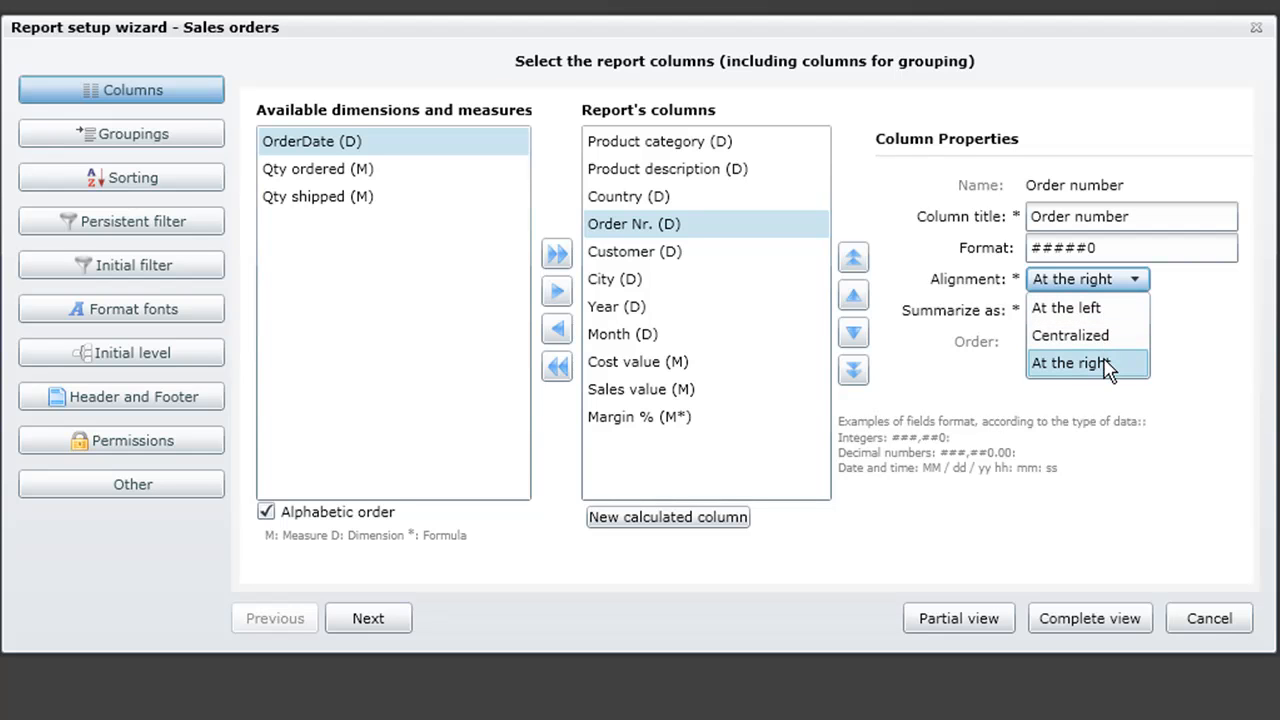
{"action": "left_click", "coordinate": [656, 373]}
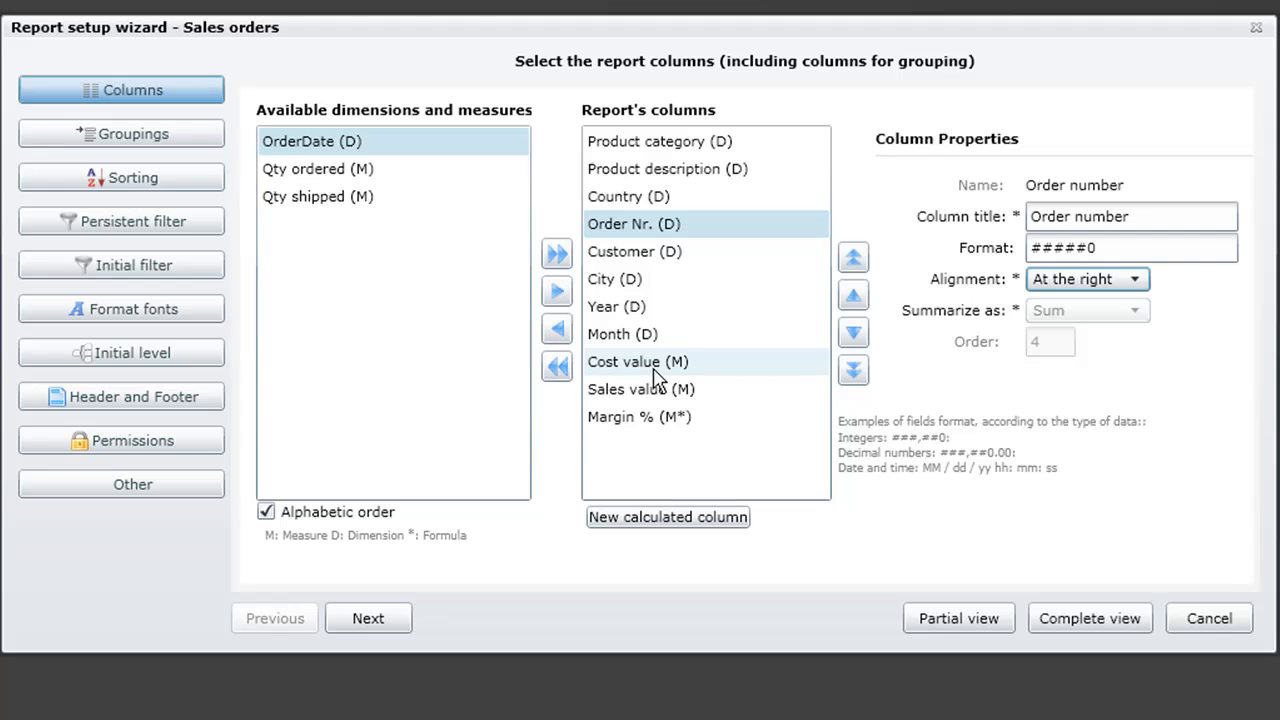
- Review the summarization choices of the Cost value and Margin % columns without changing them
{"action": "left_click", "coordinate": [657, 372]}
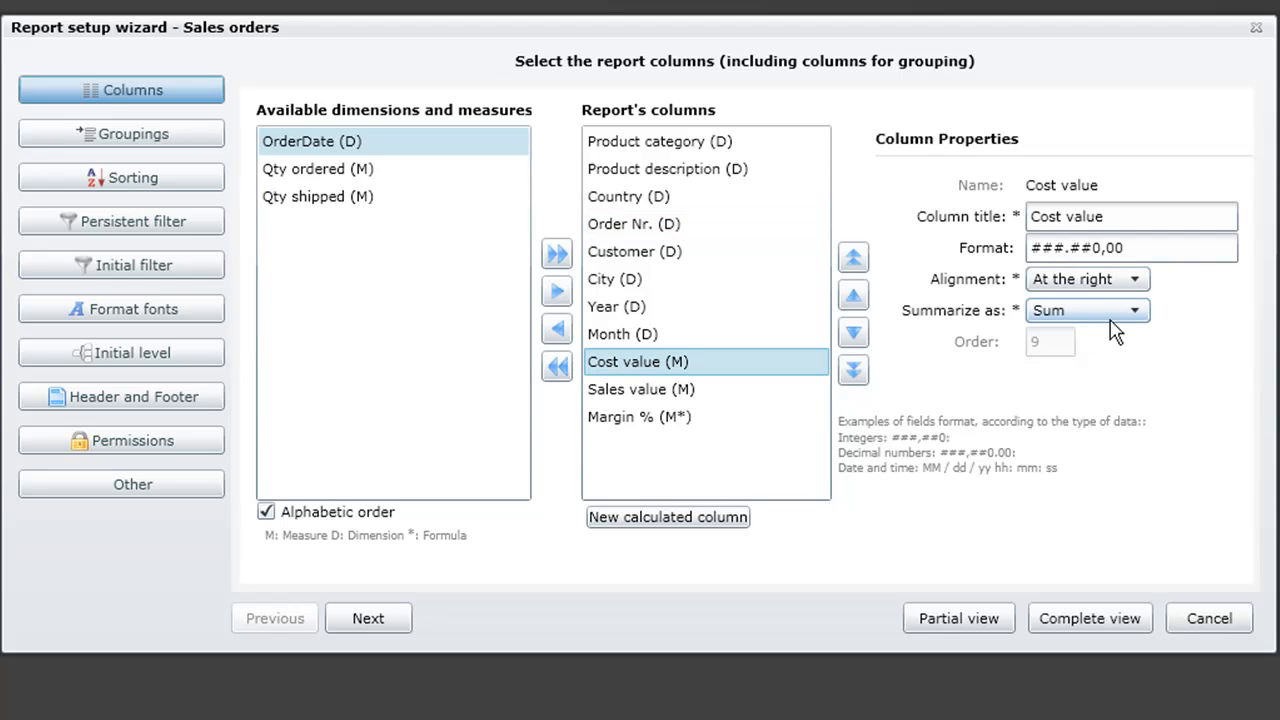
{"action": "left_click", "coordinate": [1140, 308]}
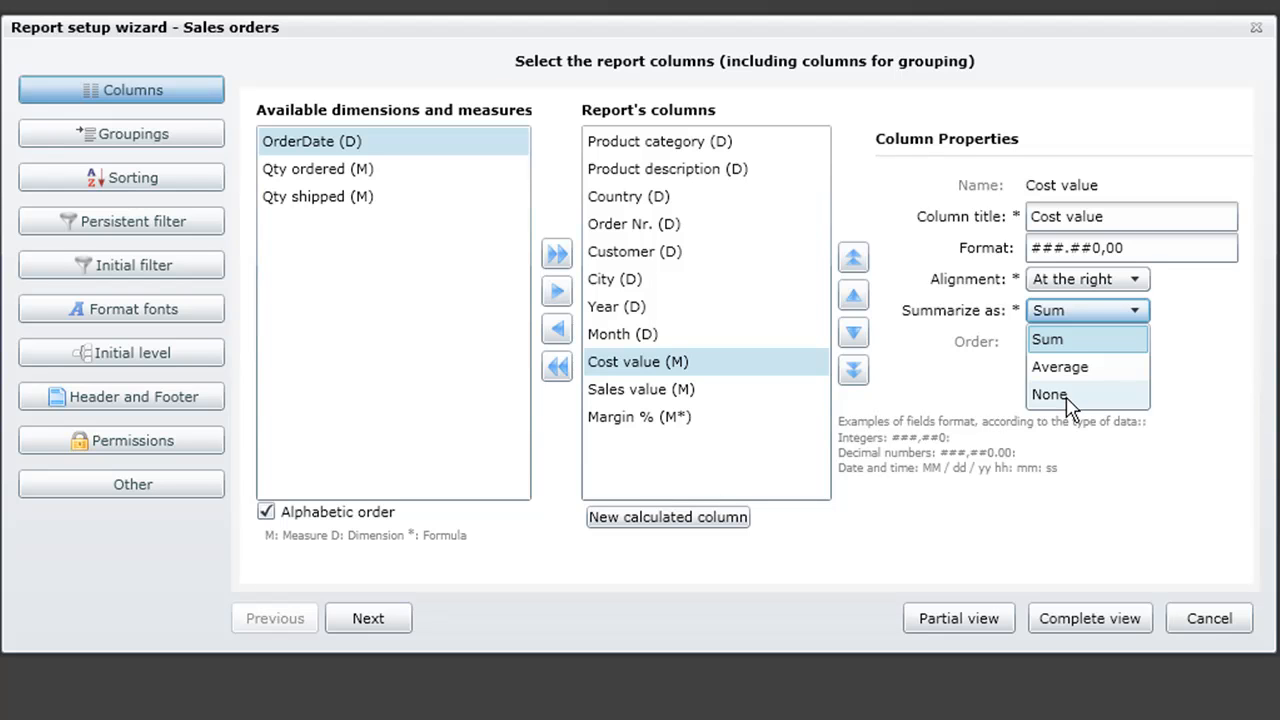
{"action": "left_click", "coordinate": [684, 430]}
{"action": "left_click", "coordinate": [682, 426]}
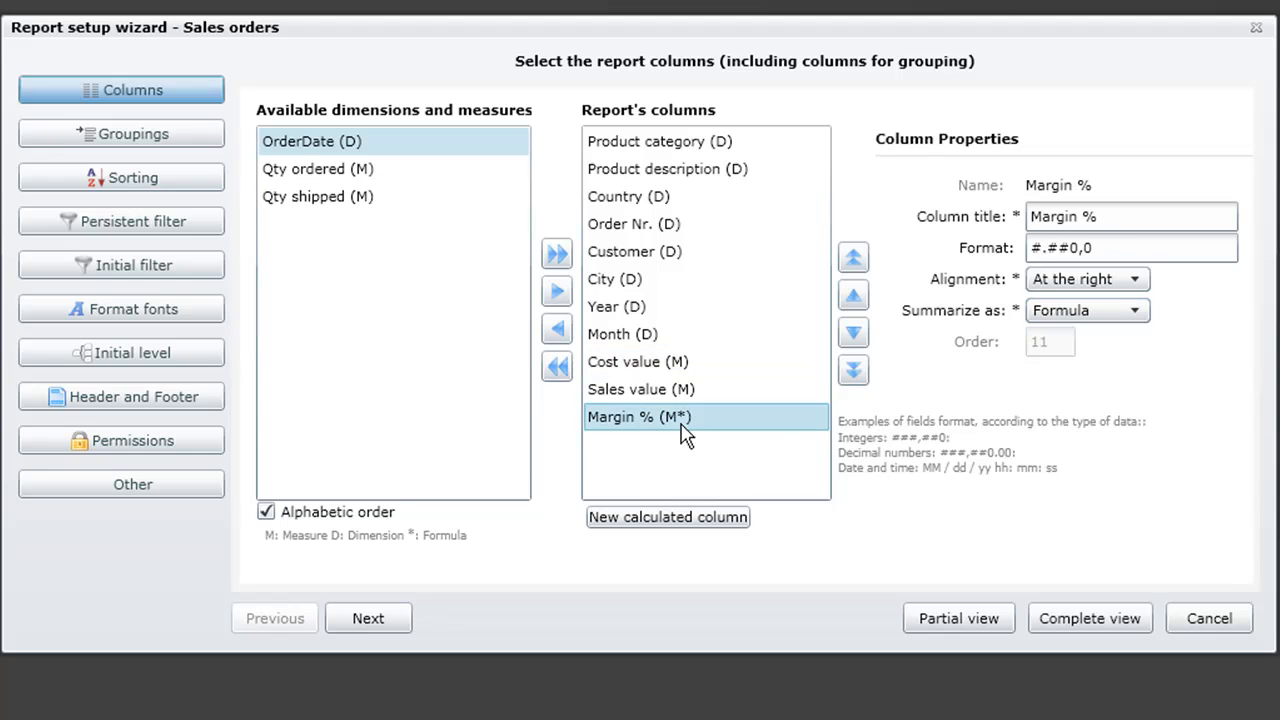
{"action": "left_click", "coordinate": [1135, 318]}
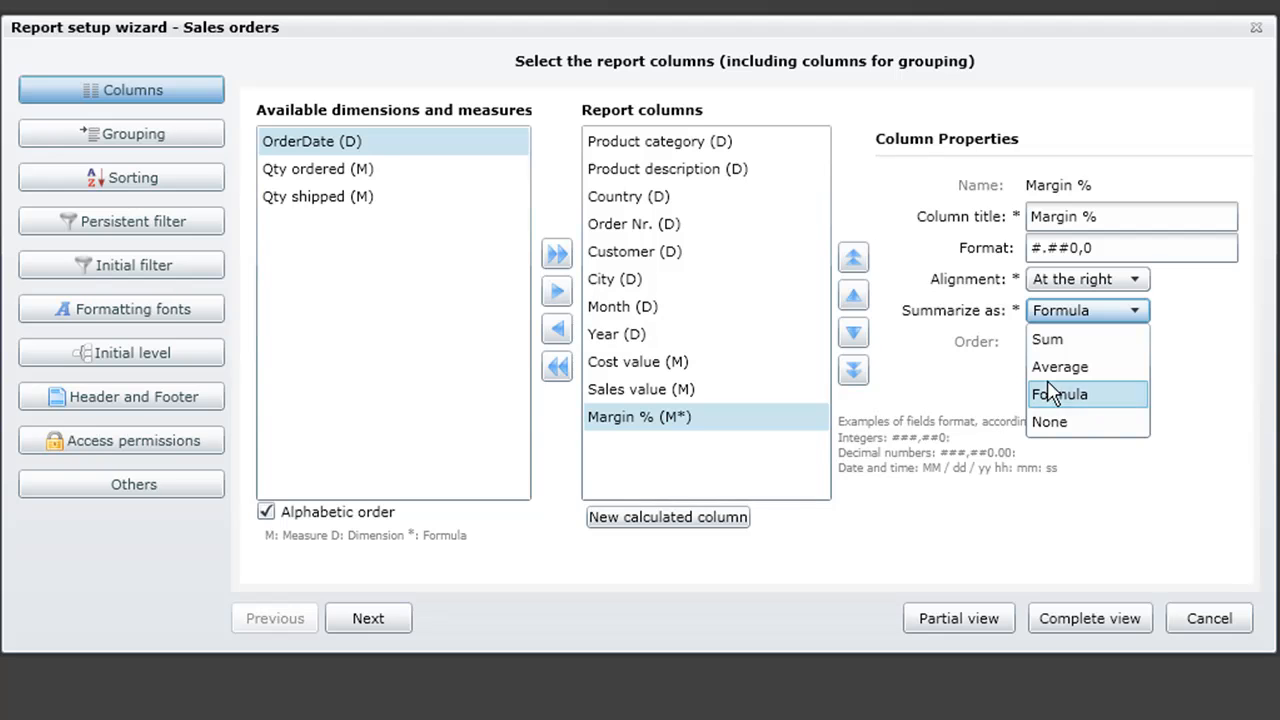
{"action": "left_click", "coordinate": [160, 145]}
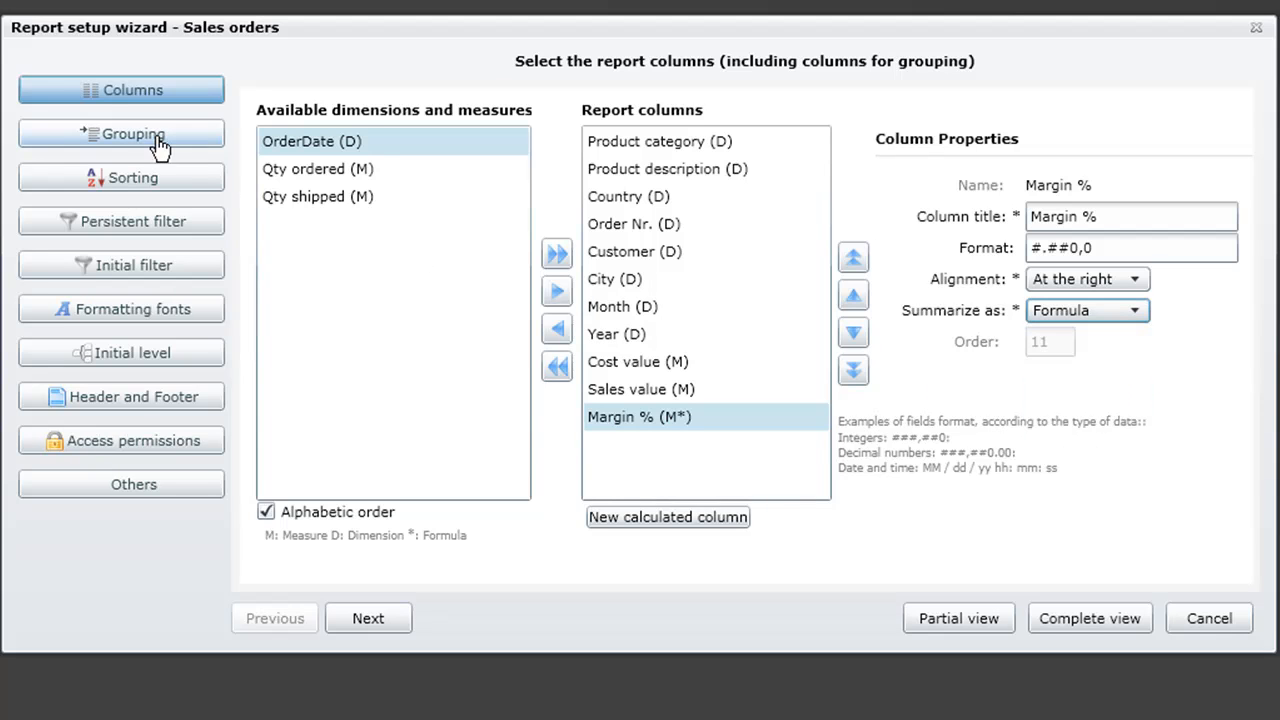
- Group the report by Product category, Product description and Country, in that order
{"action": "left_click", "coordinate": [160, 145]}
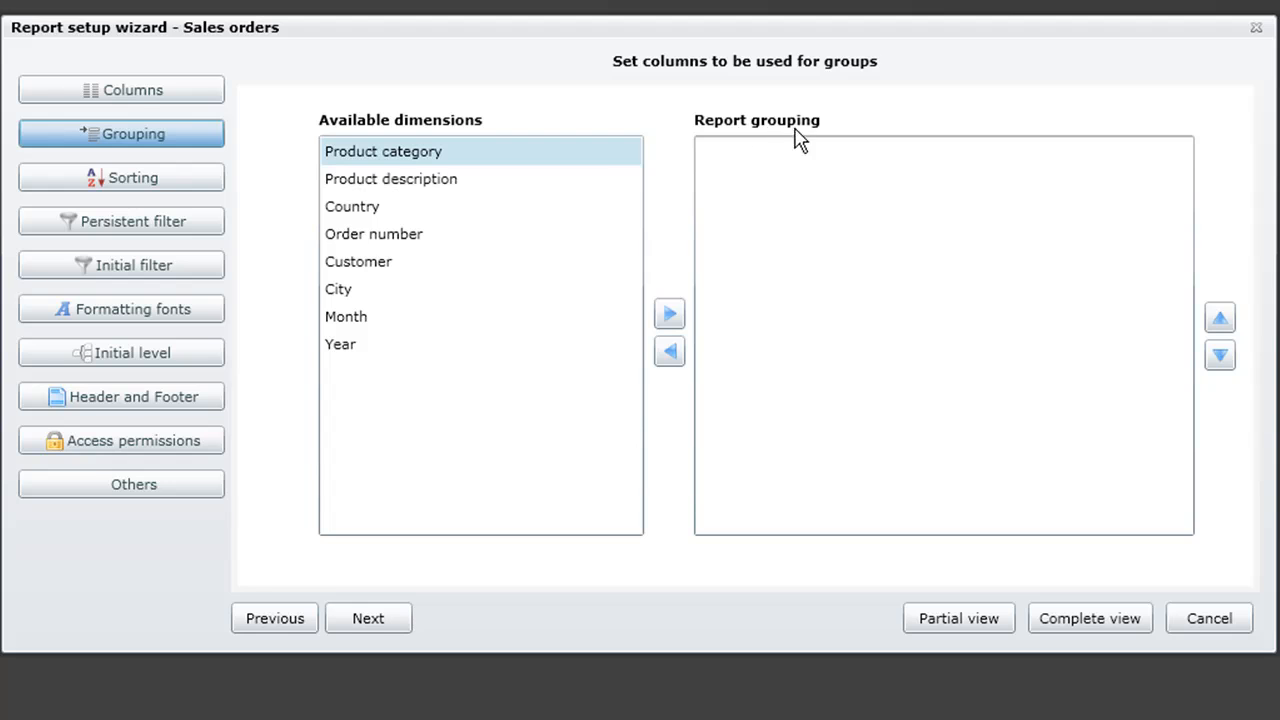
{"action": "left_click", "coordinate": [488, 162]}
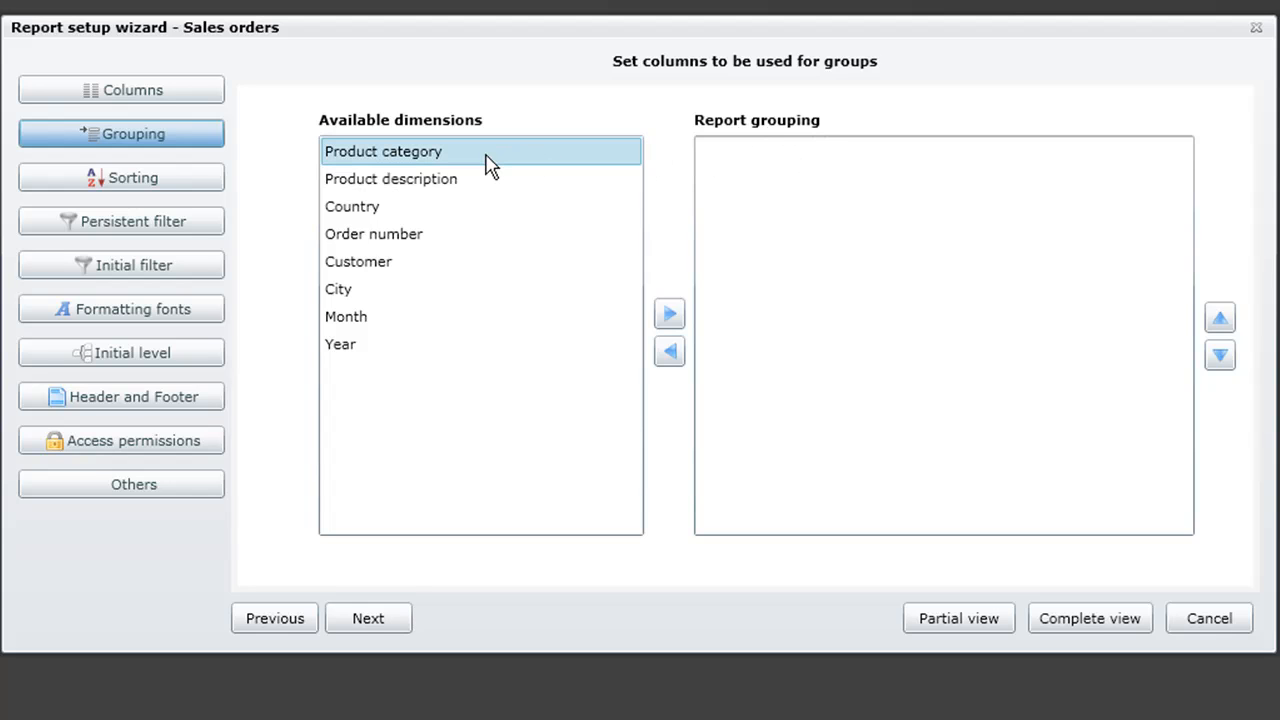
{"action": "left_click", "coordinate": [670, 316]}
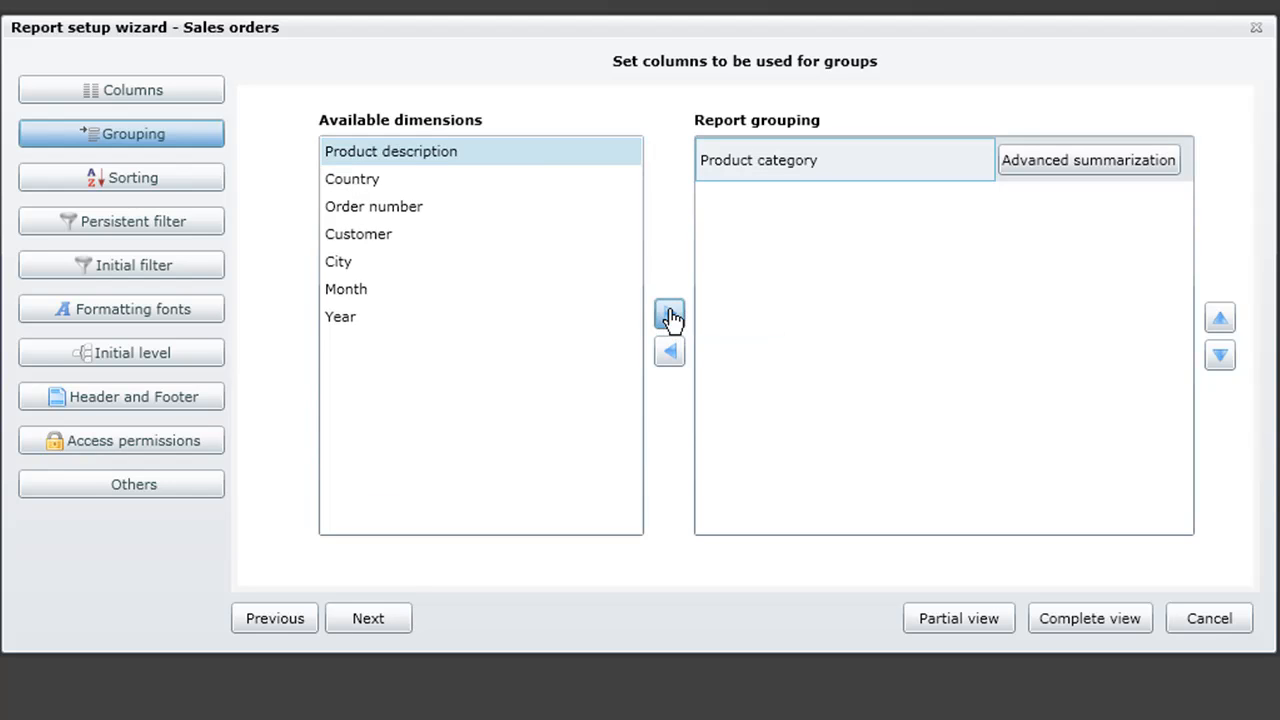
{"action": "left_click", "coordinate": [670, 316]}
{"action": "left_click", "coordinate": [670, 316]}
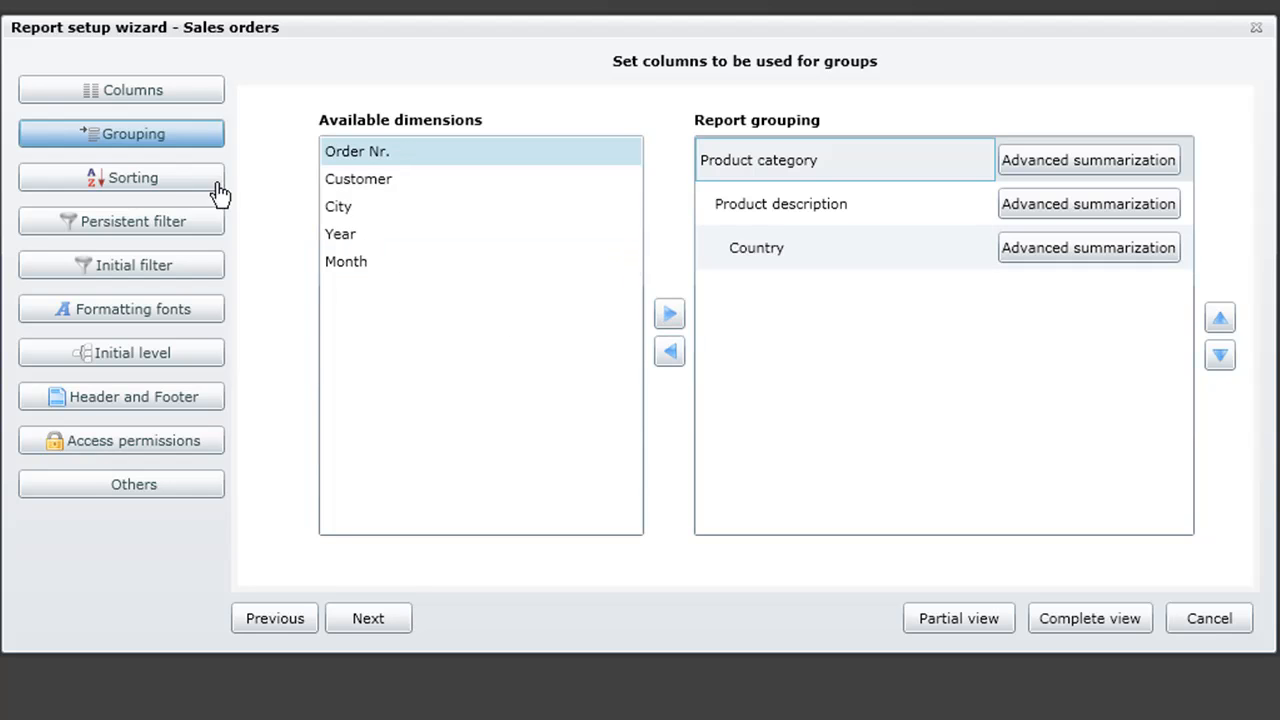
- Add Customer as the last sorting criterion of the report and set it to Descending
{"action": "left_click", "coordinate": [191, 184]}
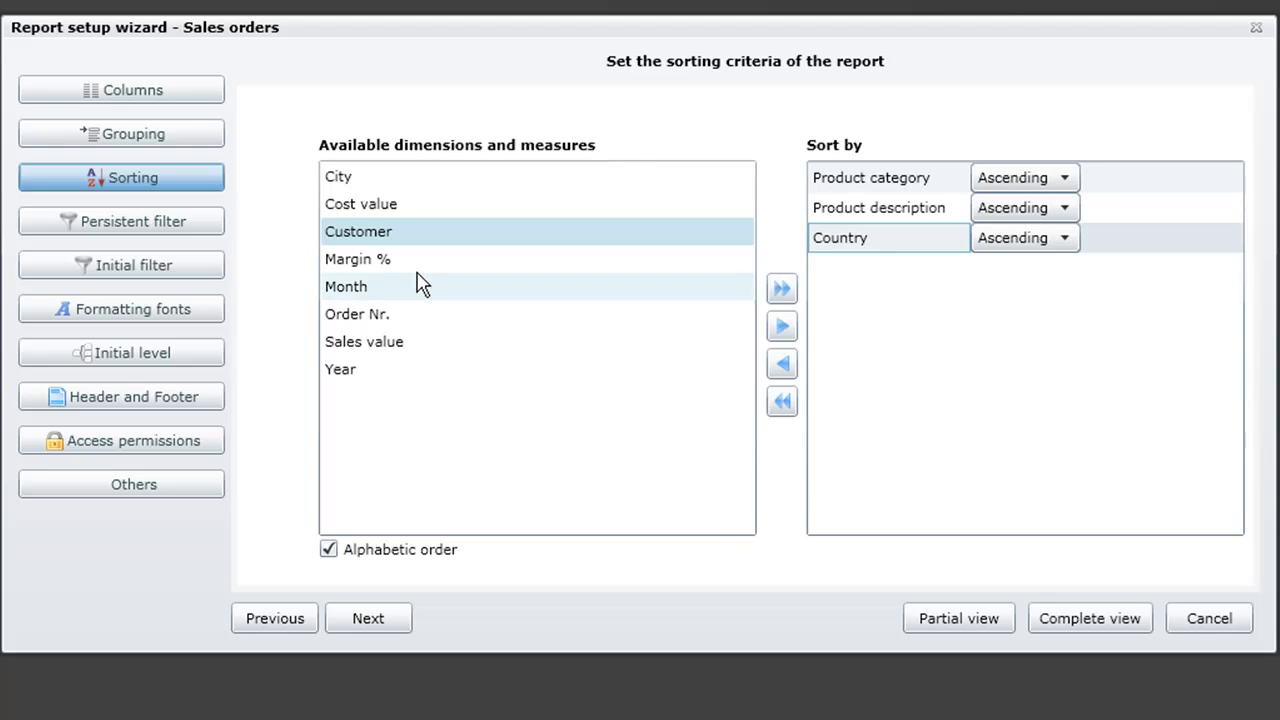
{"action": "left_click", "coordinate": [410, 234]}
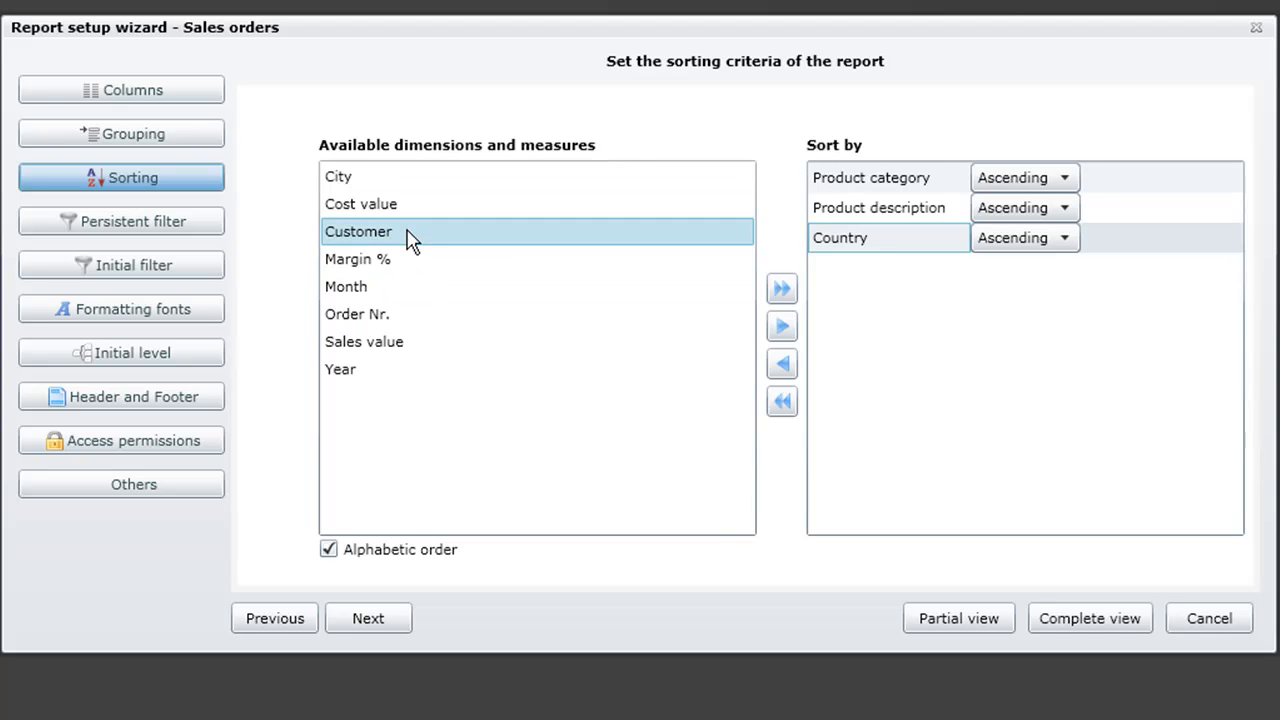
{"action": "left_click", "coordinate": [785, 327]}
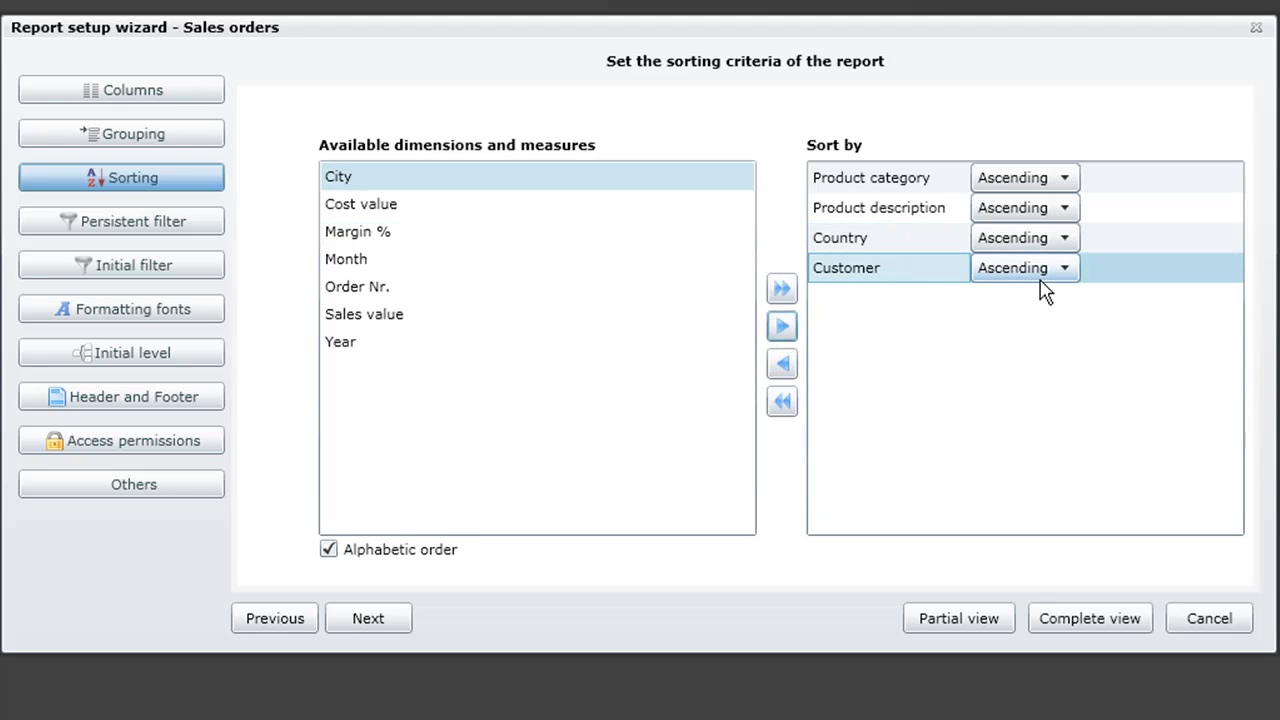
{"action": "left_click", "coordinate": [1066, 272]}
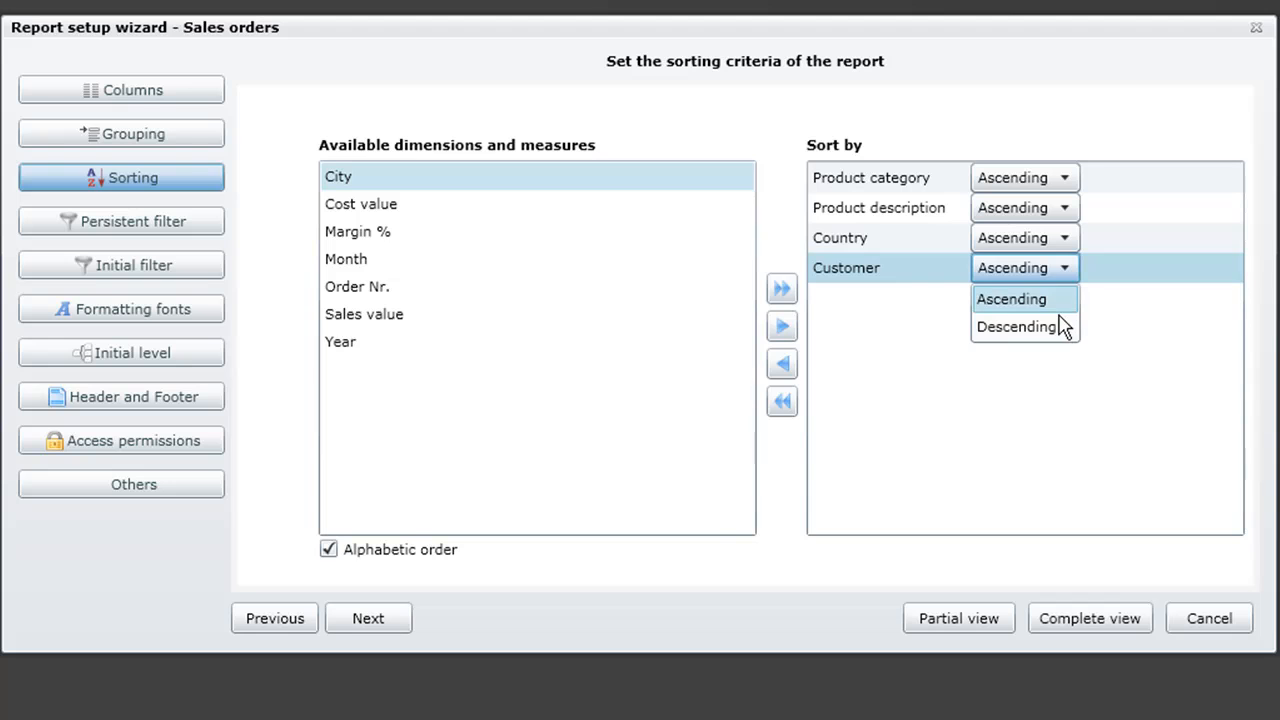
{"action": "left_click", "coordinate": [1060, 328]}
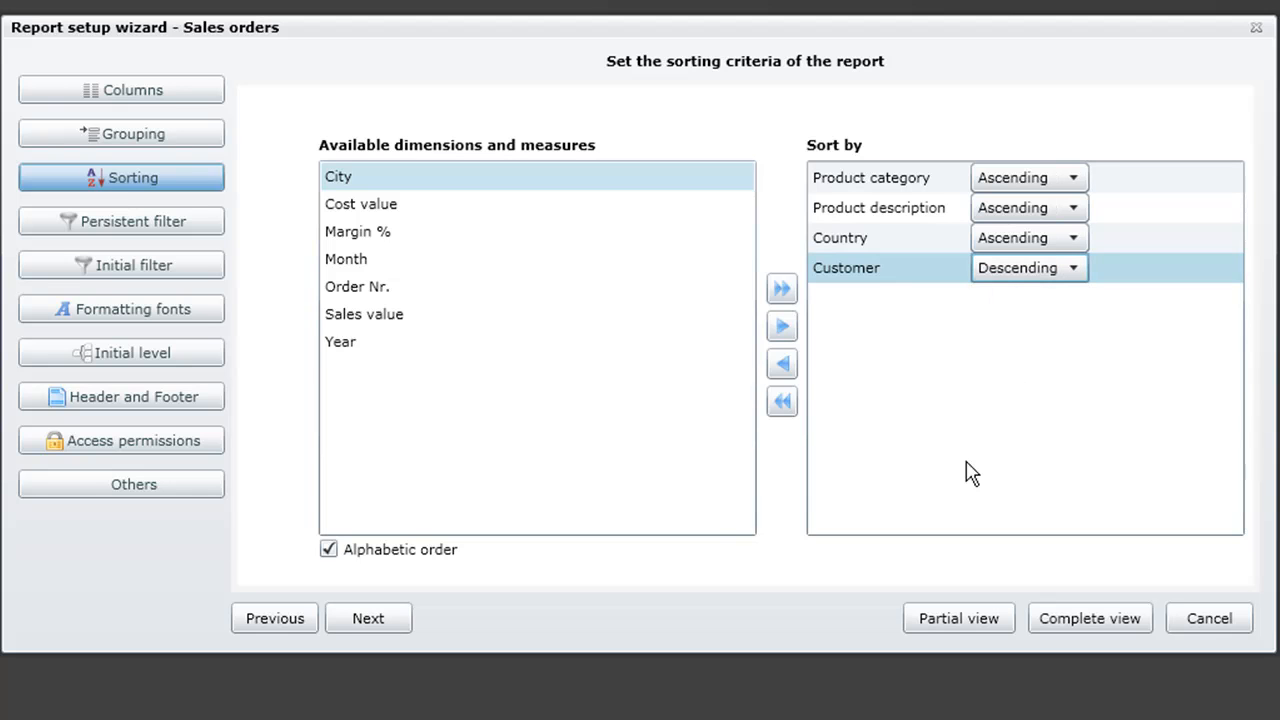
- Examine the From and To range fields of the persistent filter for Customer
{"action": "left_click", "coordinate": [187, 233]}
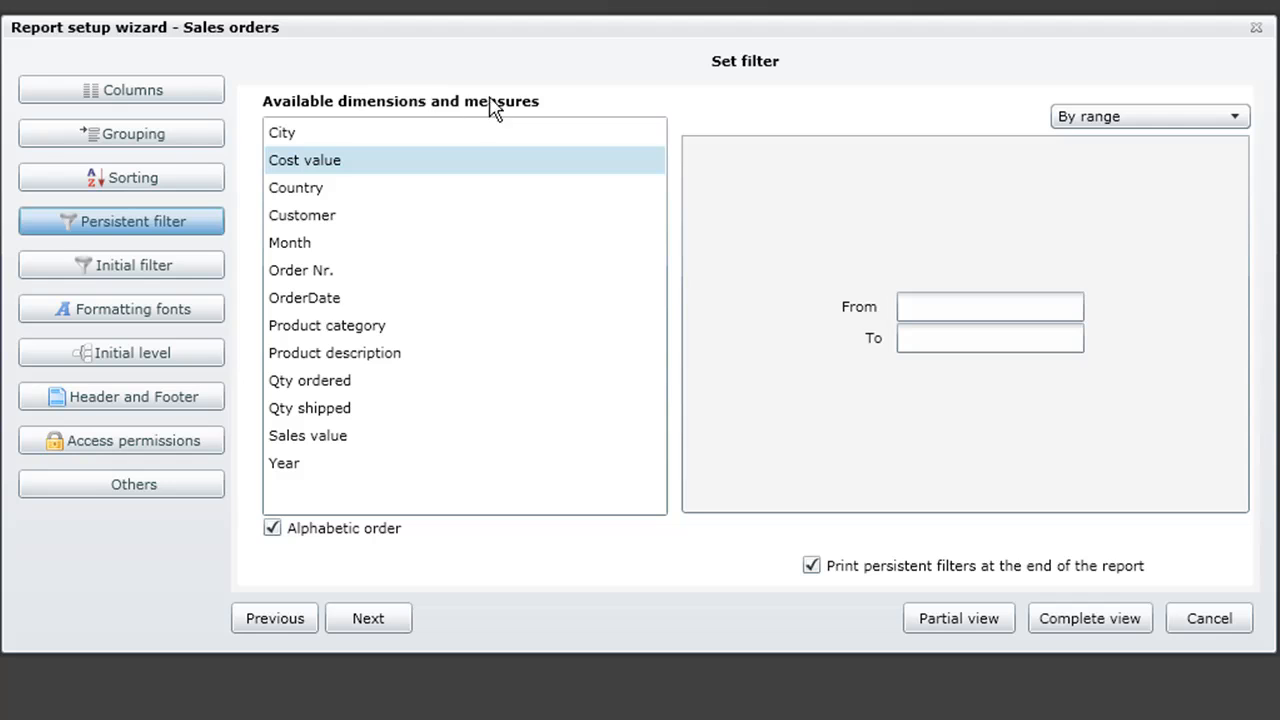
{"action": "left_click", "coordinate": [351, 218]}
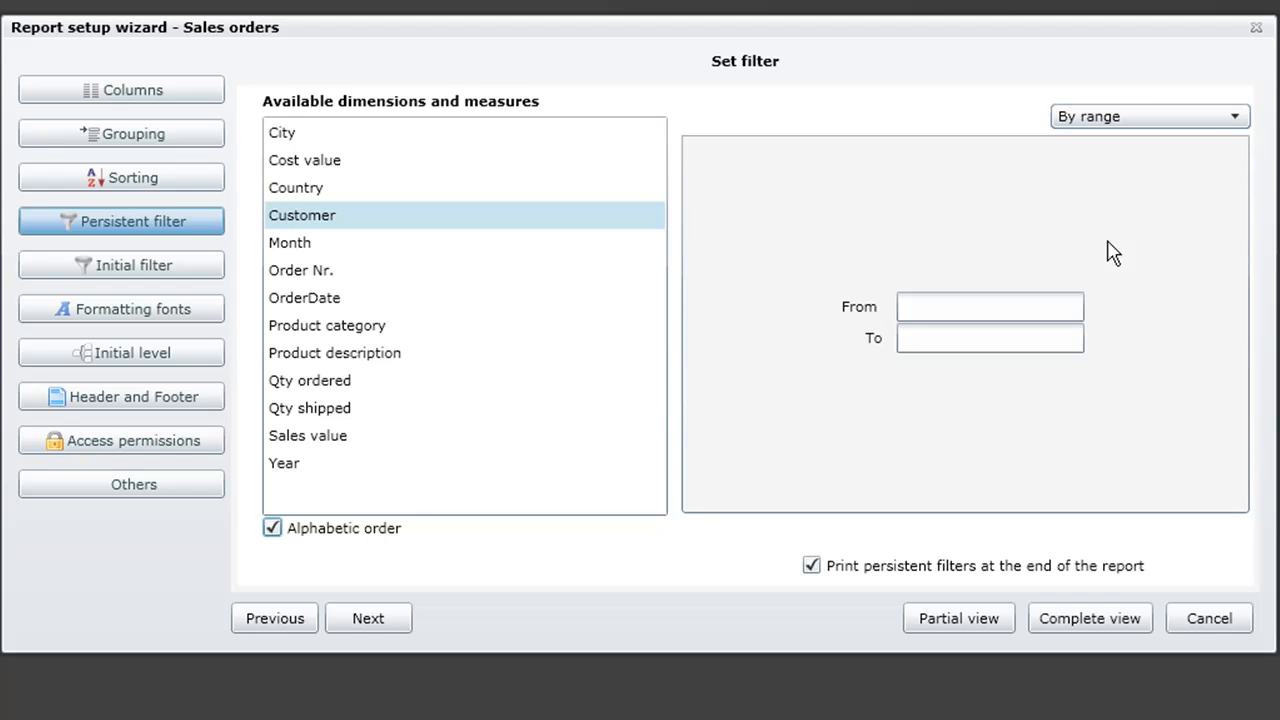
{"action": "left_click", "coordinate": [1023, 306]}
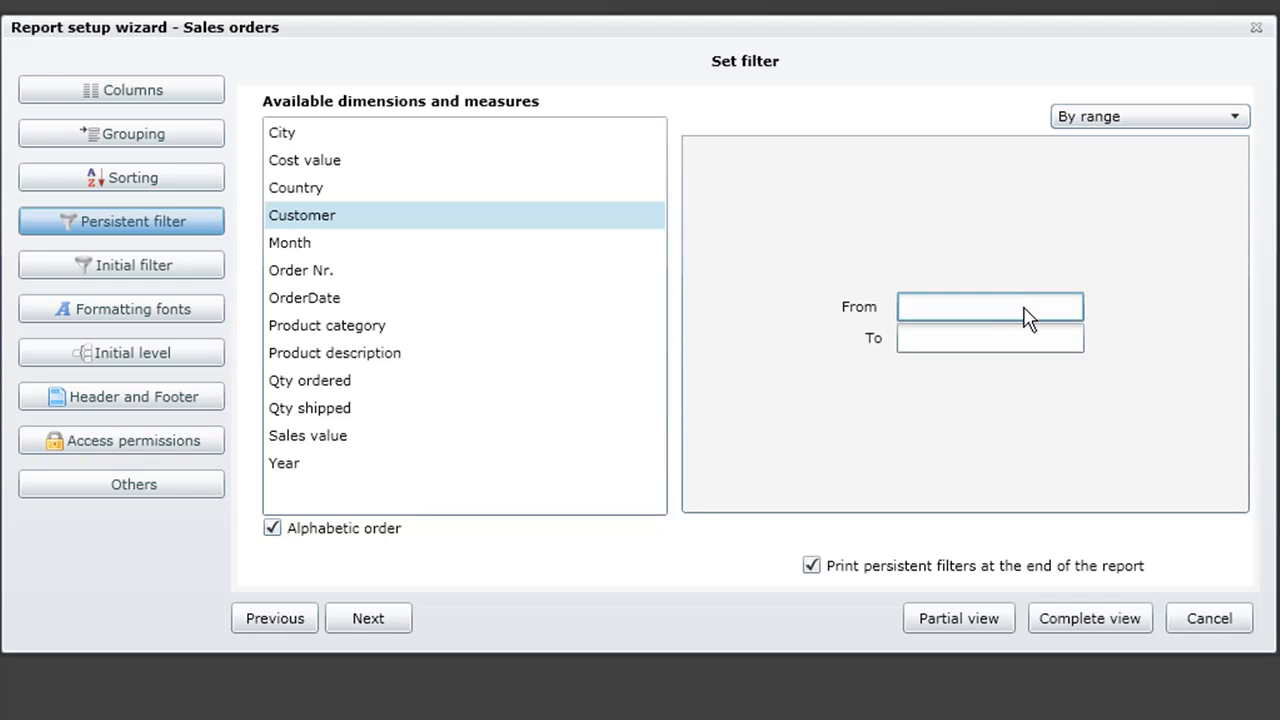
{"action": "left_click", "coordinate": [1000, 338]}
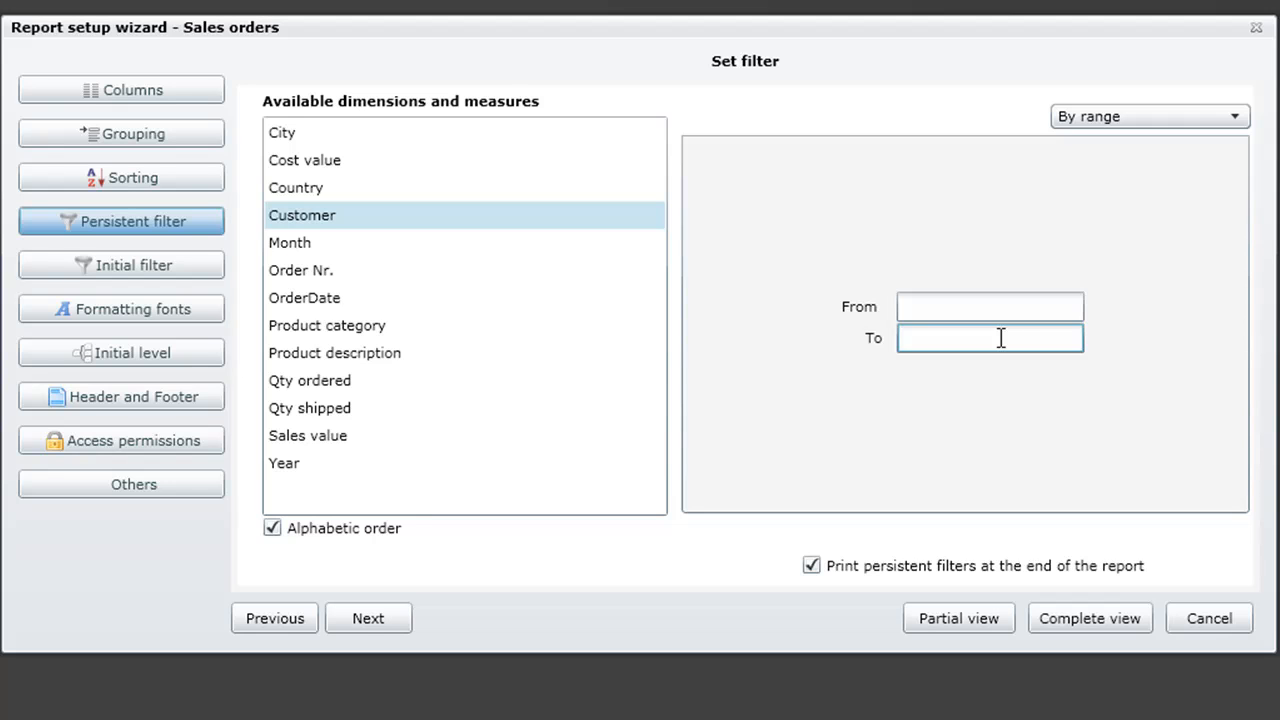
- Try a persistent filter by pattern on Customer, using the pattern %store%
{"action": "left_click", "coordinate": [1237, 128]}
{"action": "left_click", "coordinate": [1204, 178]}
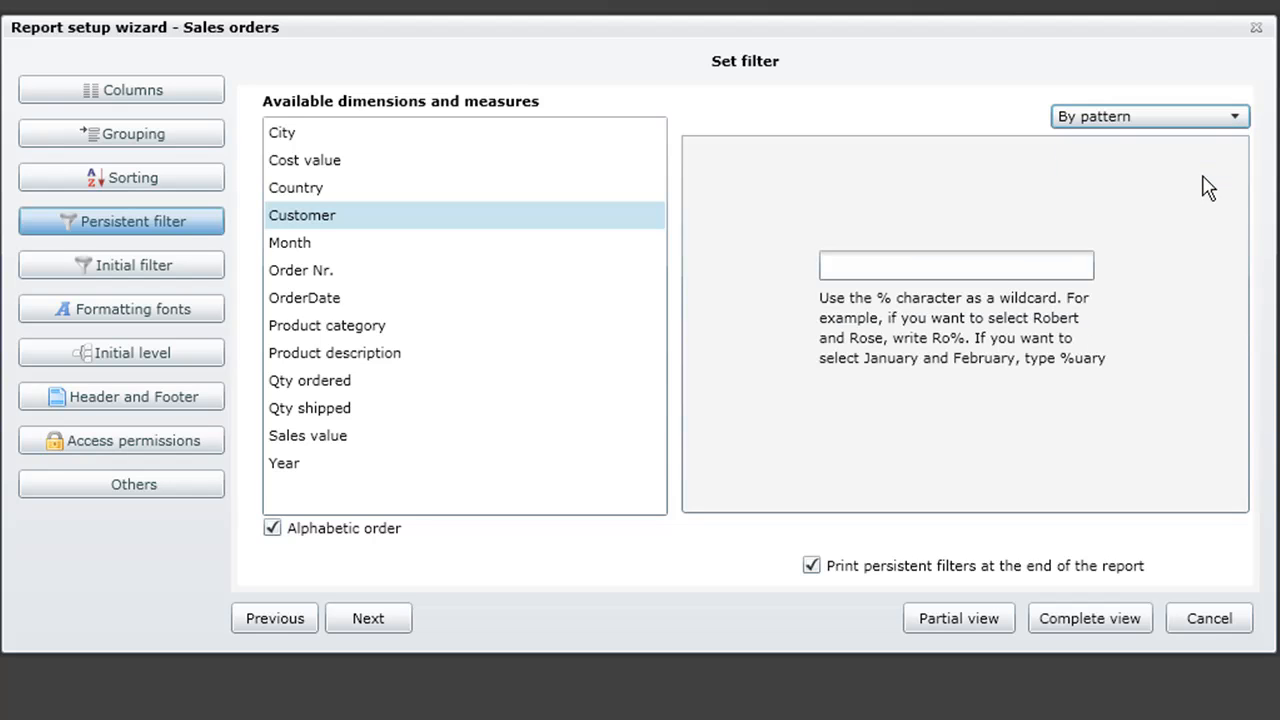
{"action": "left_click", "coordinate": [1006, 265]}
{"action": "type", "text": "%store"}
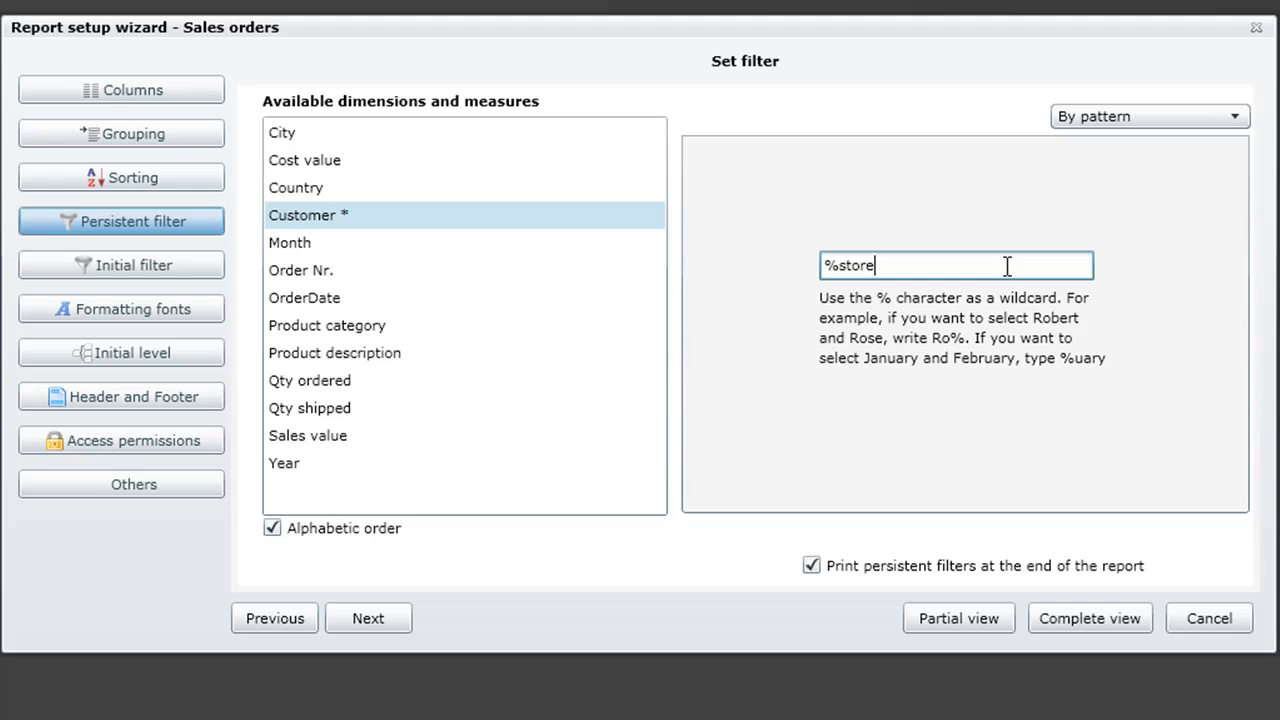
{"action": "type", "text": "%"}
- Switch the persistent filter of Customer to Discrete and look through the whole list of customers
{"action": "left_click", "coordinate": [1237, 120]}
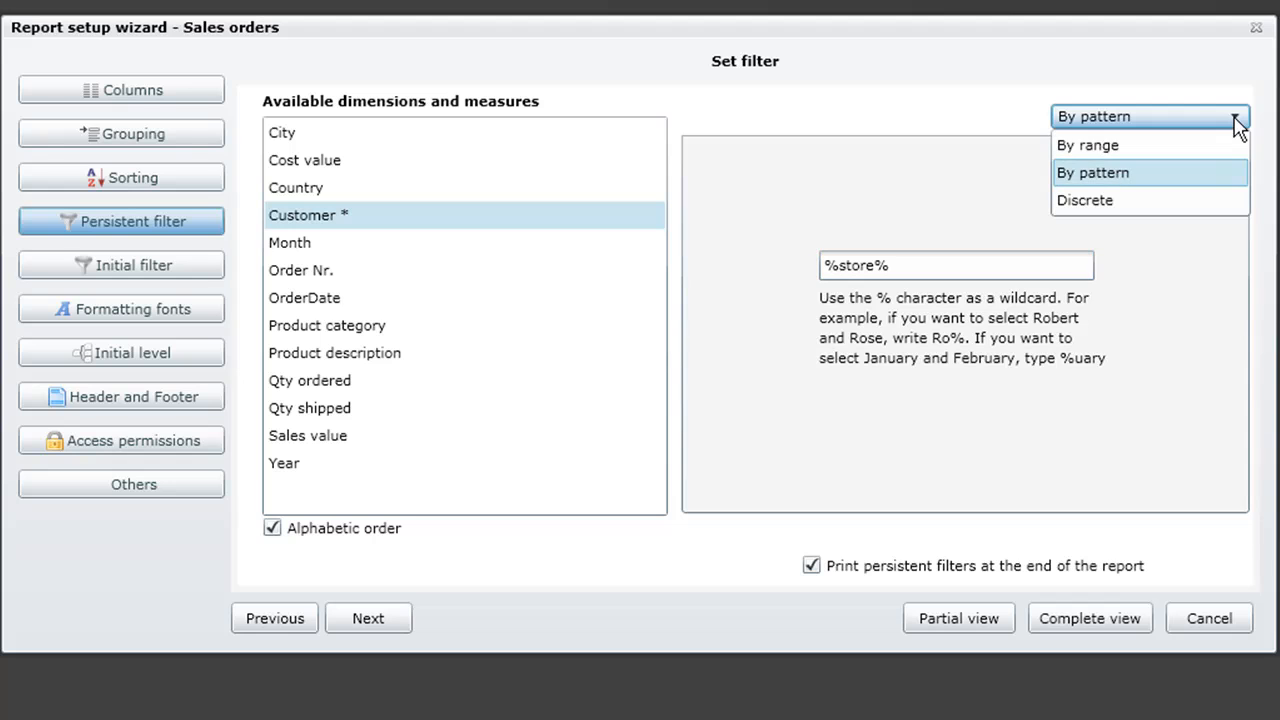
{"action": "left_click", "coordinate": [1180, 205]}
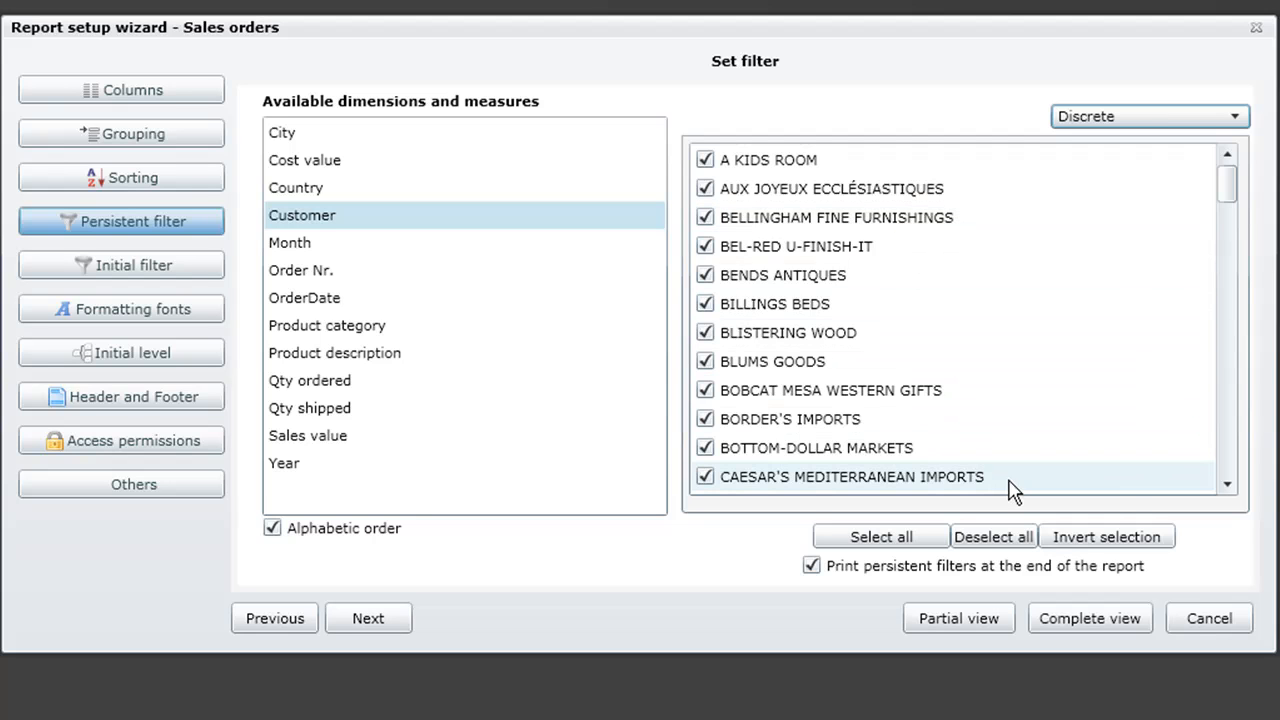
{"action": "left_click", "coordinate": [1228, 465]}
{"action": "left_click", "coordinate": [1228, 465]}
{"action": "left_click", "coordinate": [1228, 465]}
{"action": "left_click", "coordinate": [1228, 465]}
{"action": "left_click", "coordinate": [1228, 465]}
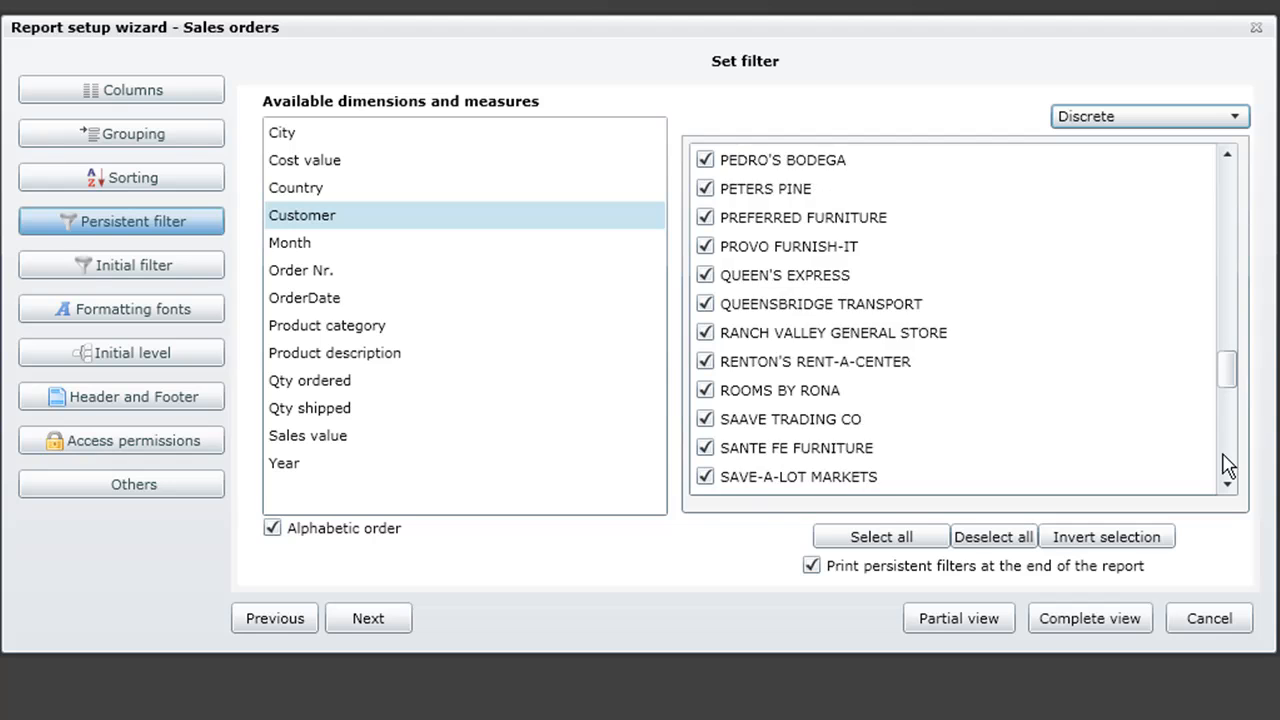
{"action": "left_click", "coordinate": [1228, 465]}
{"action": "left_click", "coordinate": [1228, 465]}
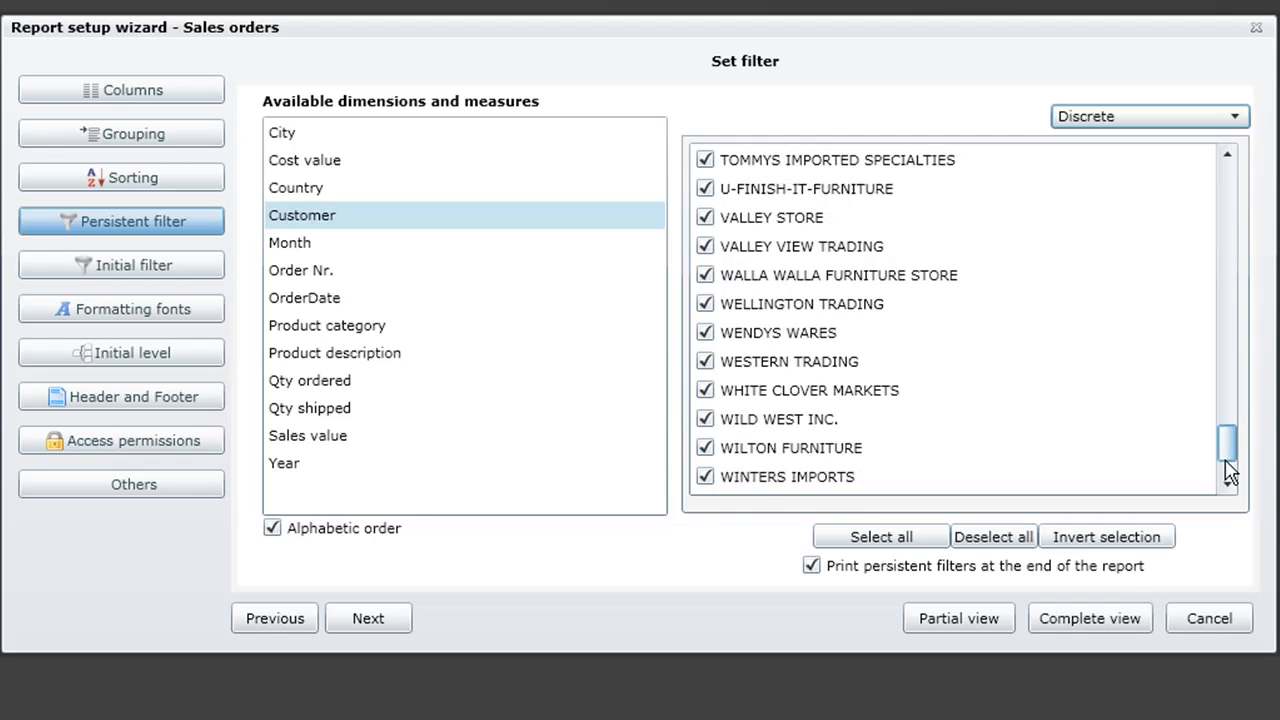
{"action": "left_click", "coordinate": [1228, 484]}
{"action": "left_click", "coordinate": [1228, 484]}
{"action": "left_click", "coordinate": [1228, 484]}
{"action": "left_click", "coordinate": [1228, 484]}
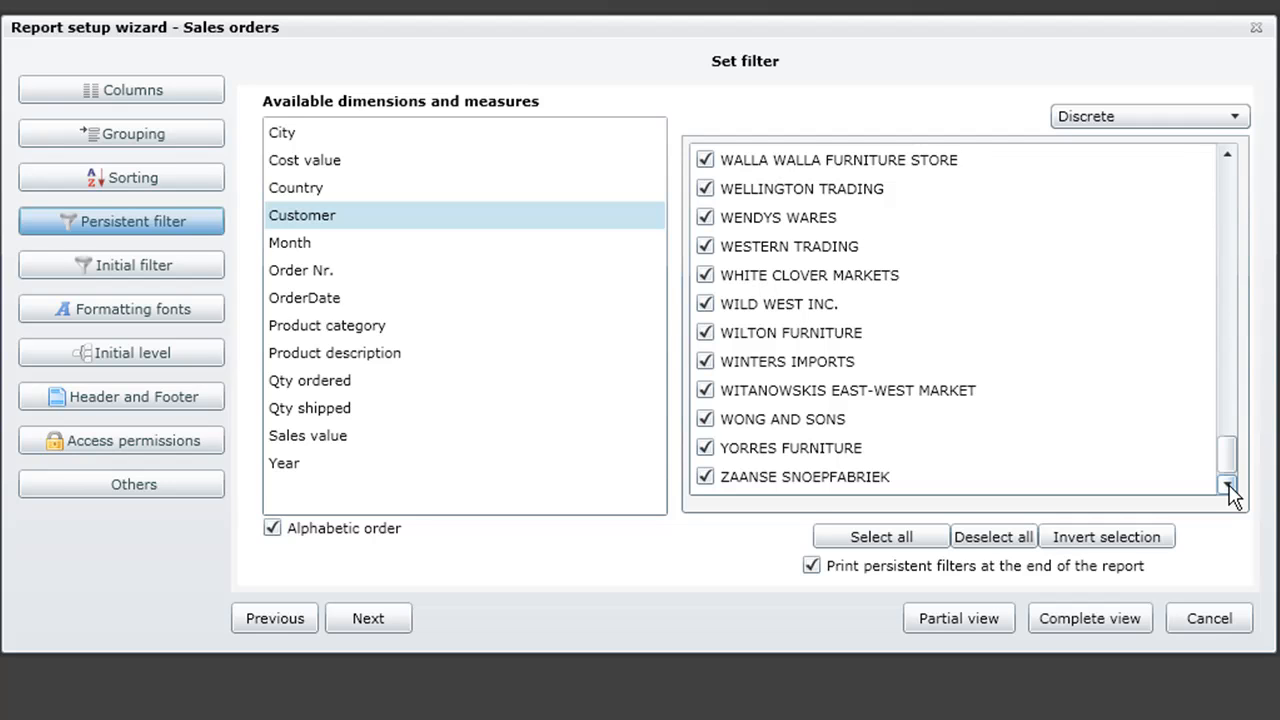
- Set the initial filter's selection method for Country to Discrete
{"action": "left_click", "coordinate": [152, 281]}
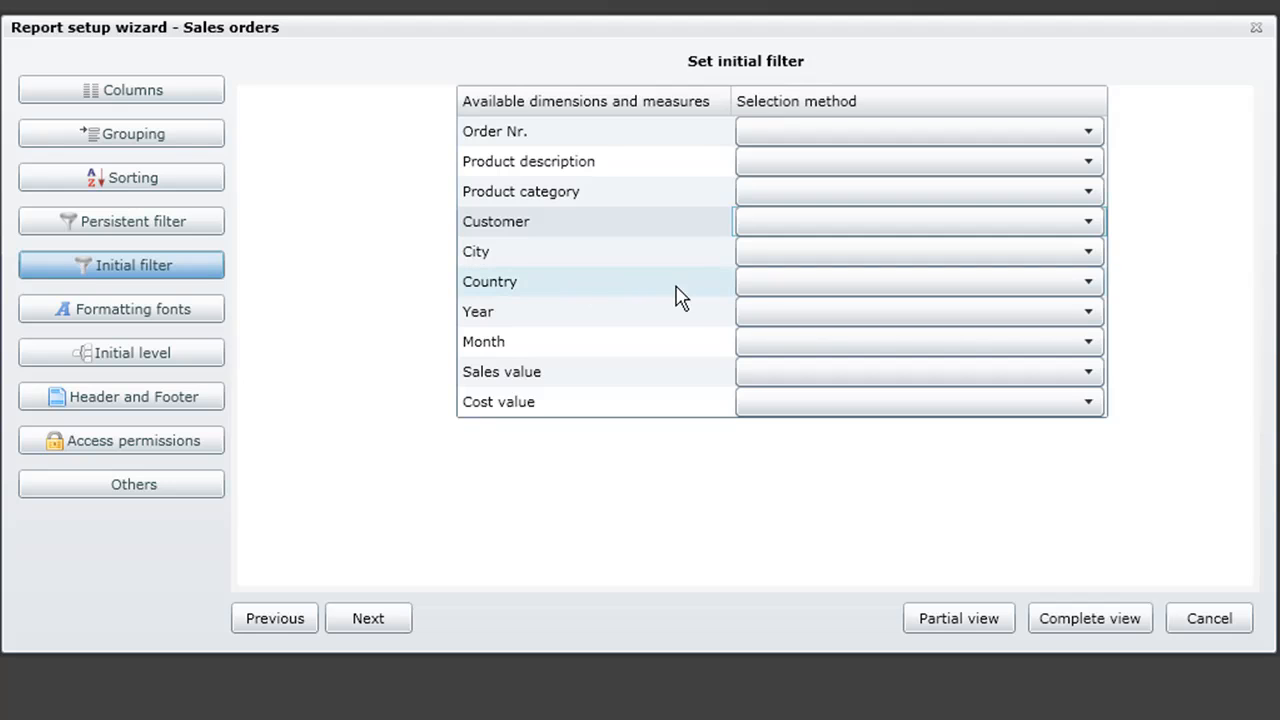
{"action": "left_click", "coordinate": [1074, 290]}
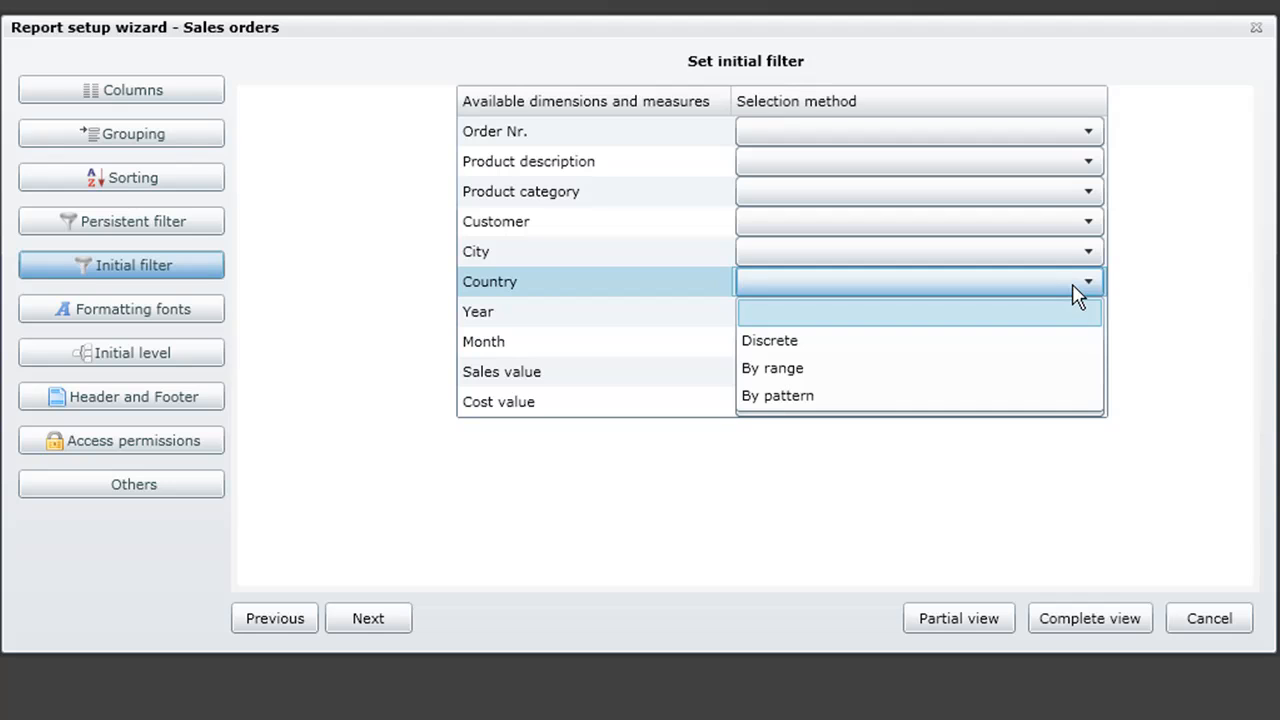
{"action": "left_click", "coordinate": [910, 342]}
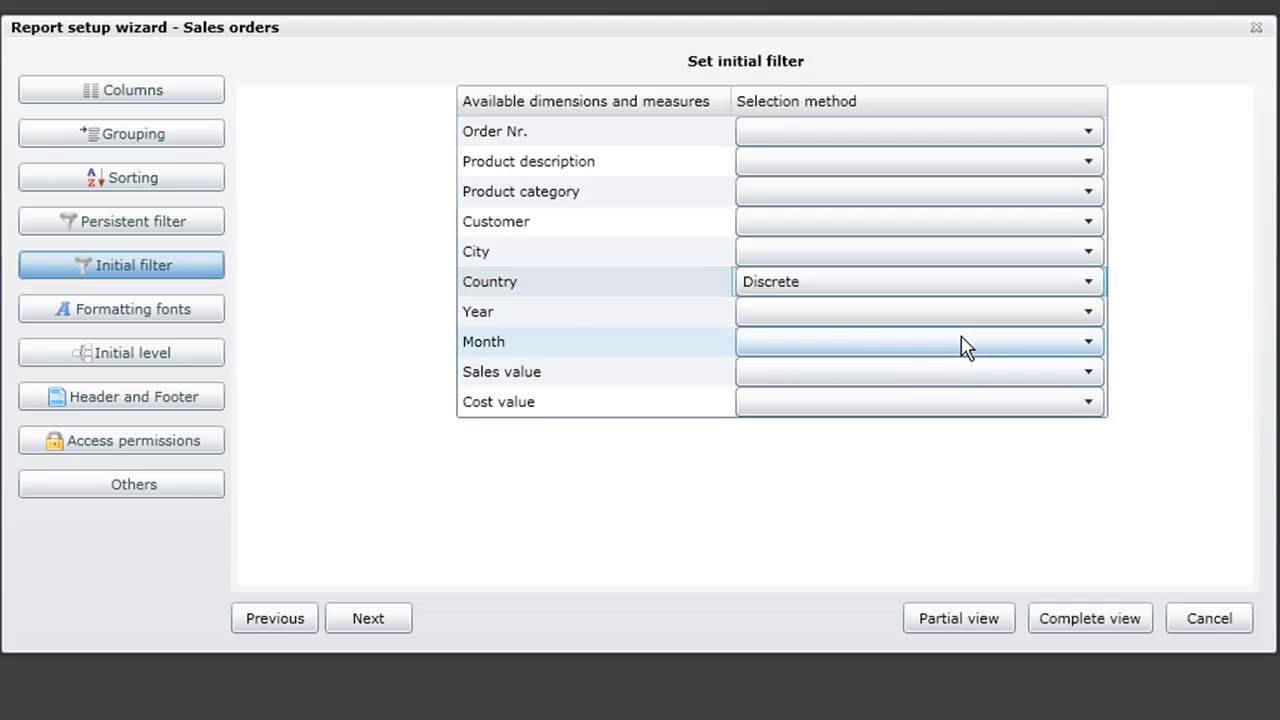
- Format the Product category group's font as Times Roman, size 13, in blue
{"action": "left_click", "coordinate": [211, 314]}
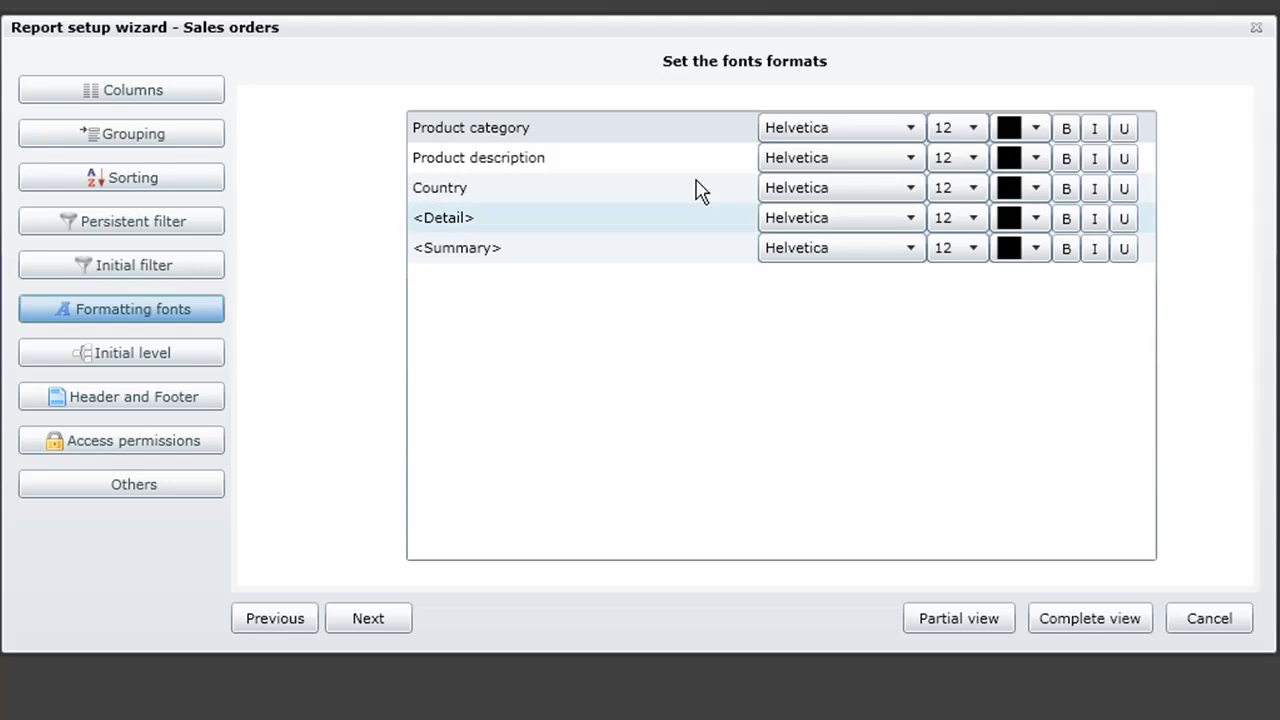
{"action": "left_click", "coordinate": [911, 130]}
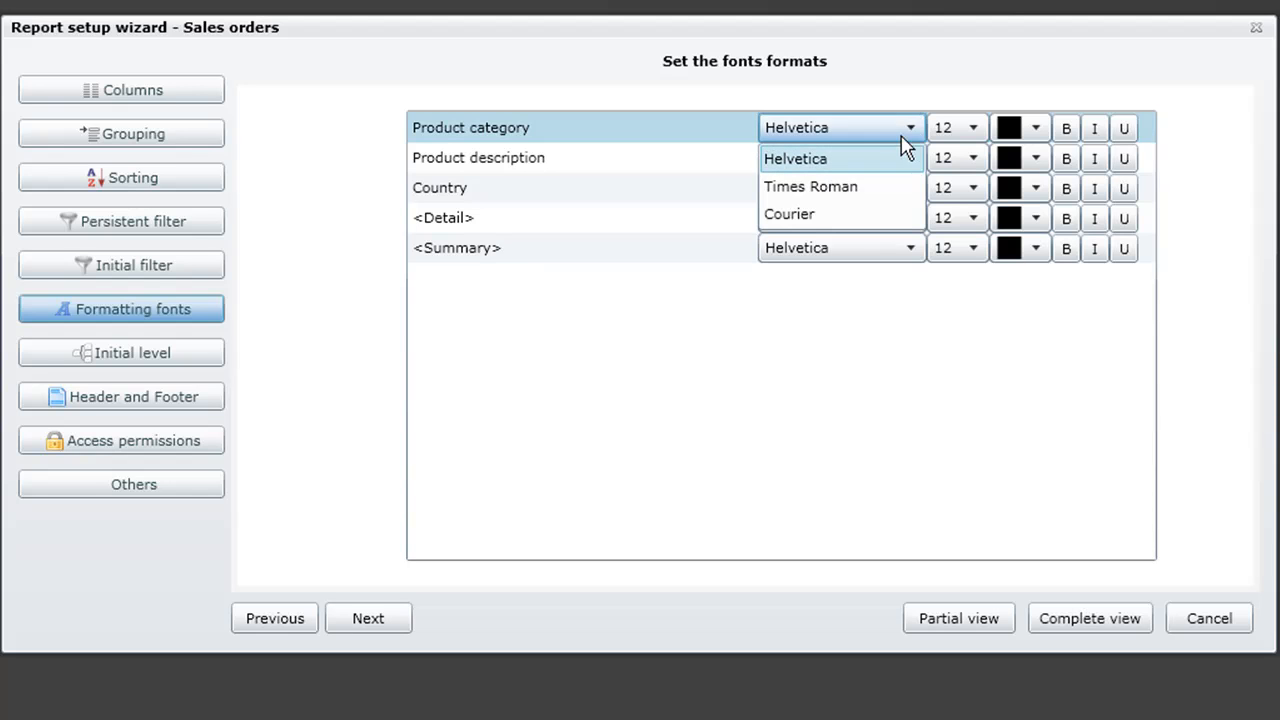
{"action": "left_click", "coordinate": [894, 190]}
{"action": "left_click", "coordinate": [974, 135]}
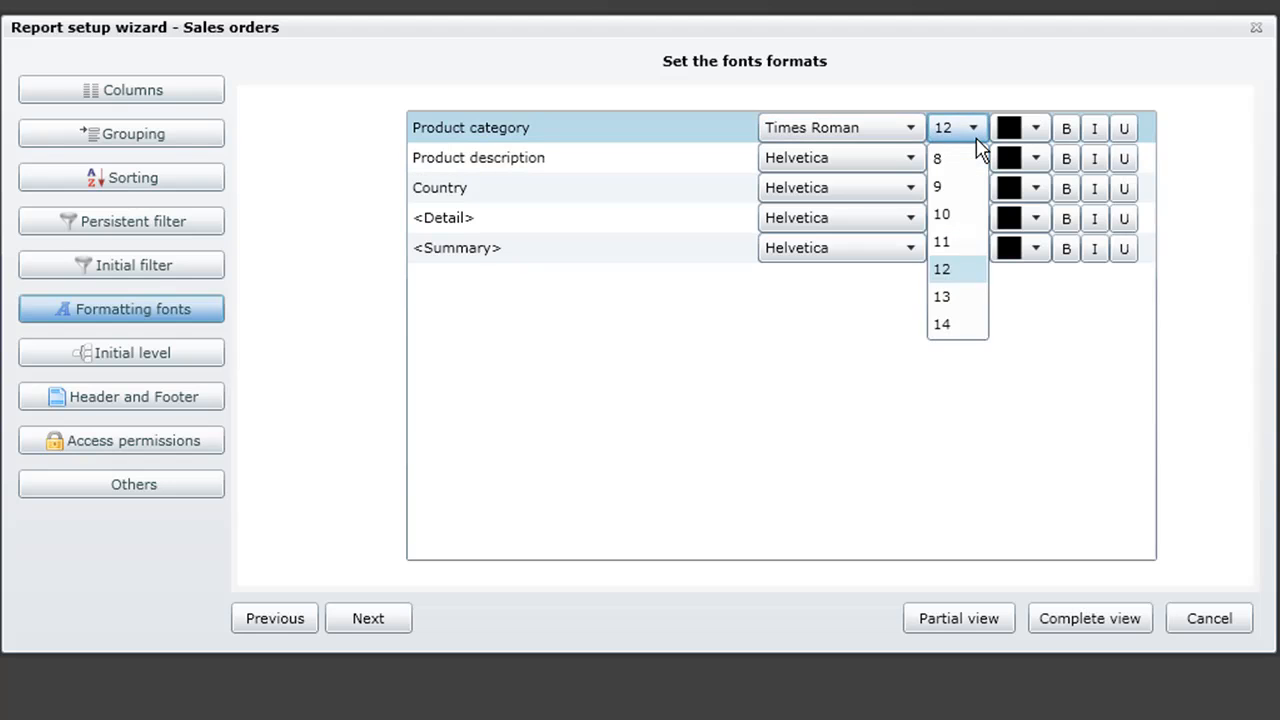
{"action": "left_click", "coordinate": [942, 296]}
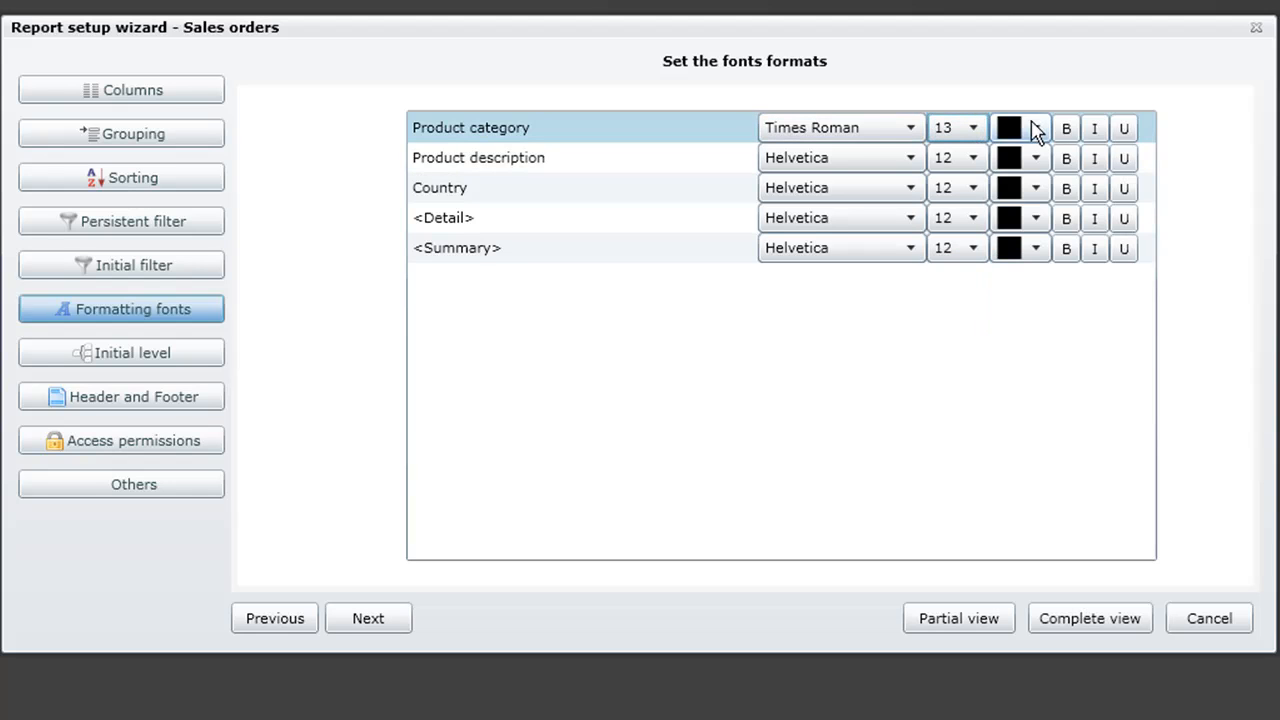
{"action": "left_click", "coordinate": [1036, 130]}
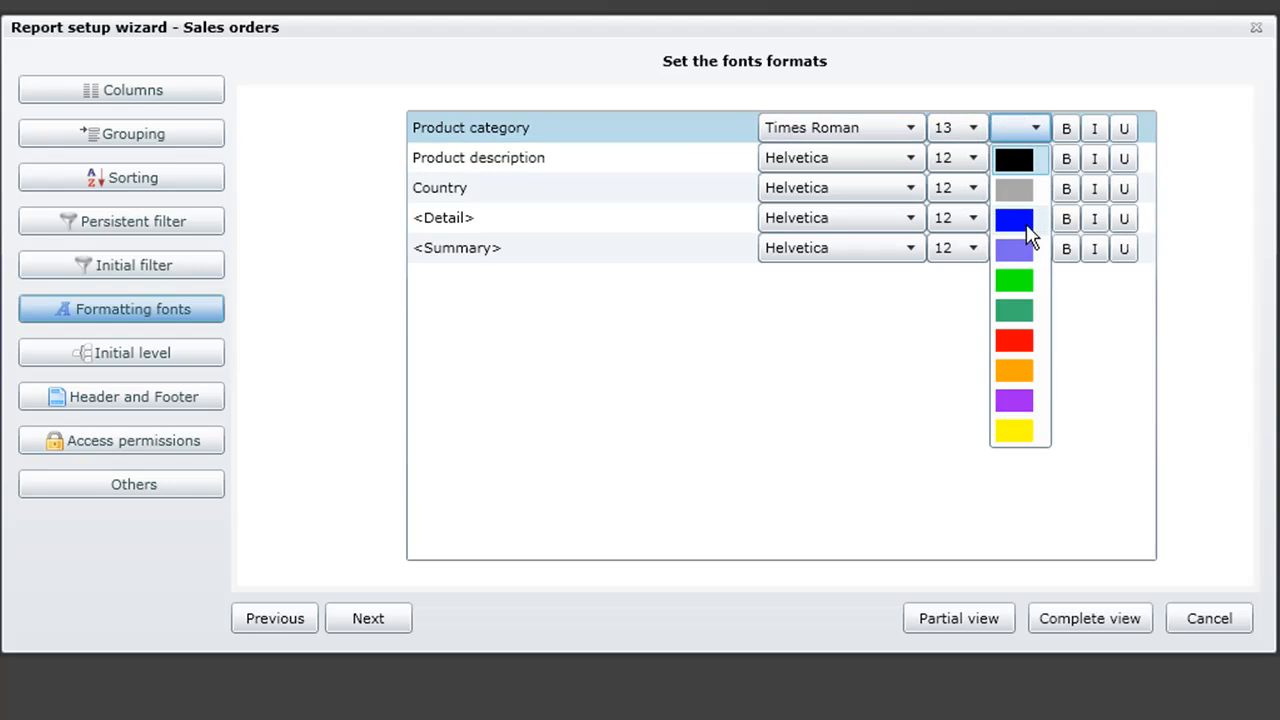
{"action": "left_click", "coordinate": [1025, 225]}
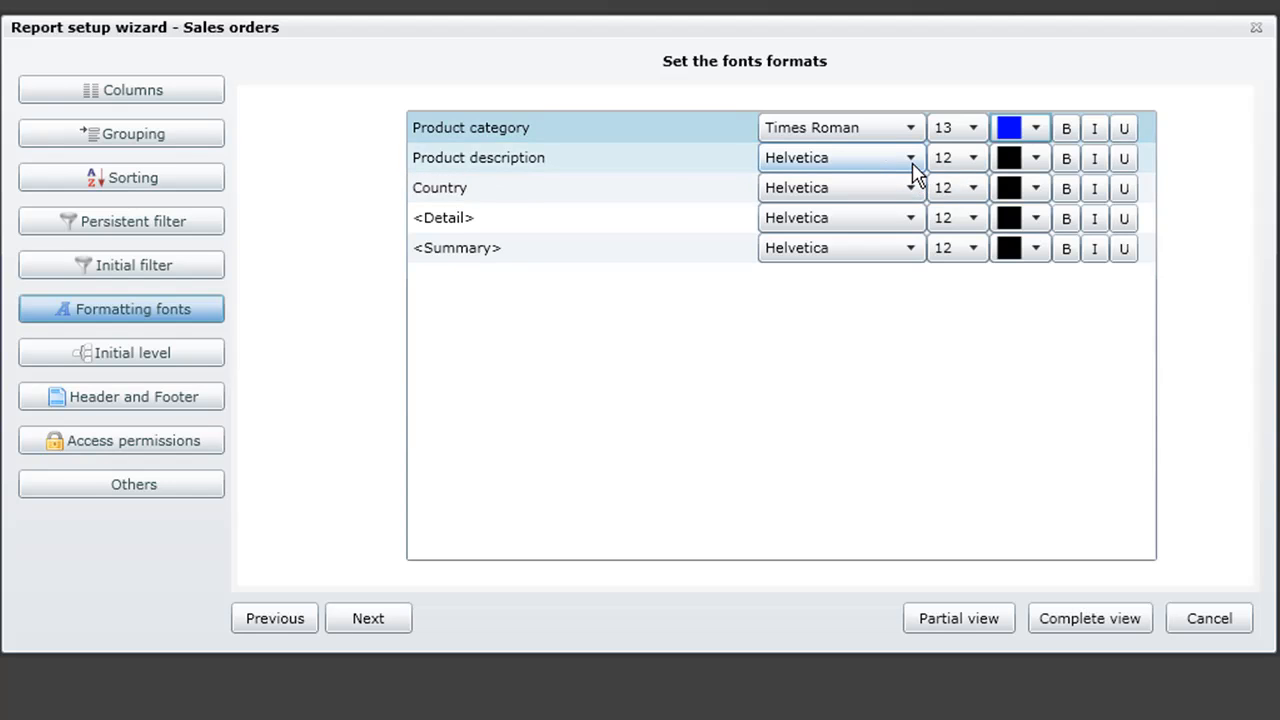
- Format the Product description group's font as Courier, size 11, in orange
{"action": "left_click", "coordinate": [911, 160]}
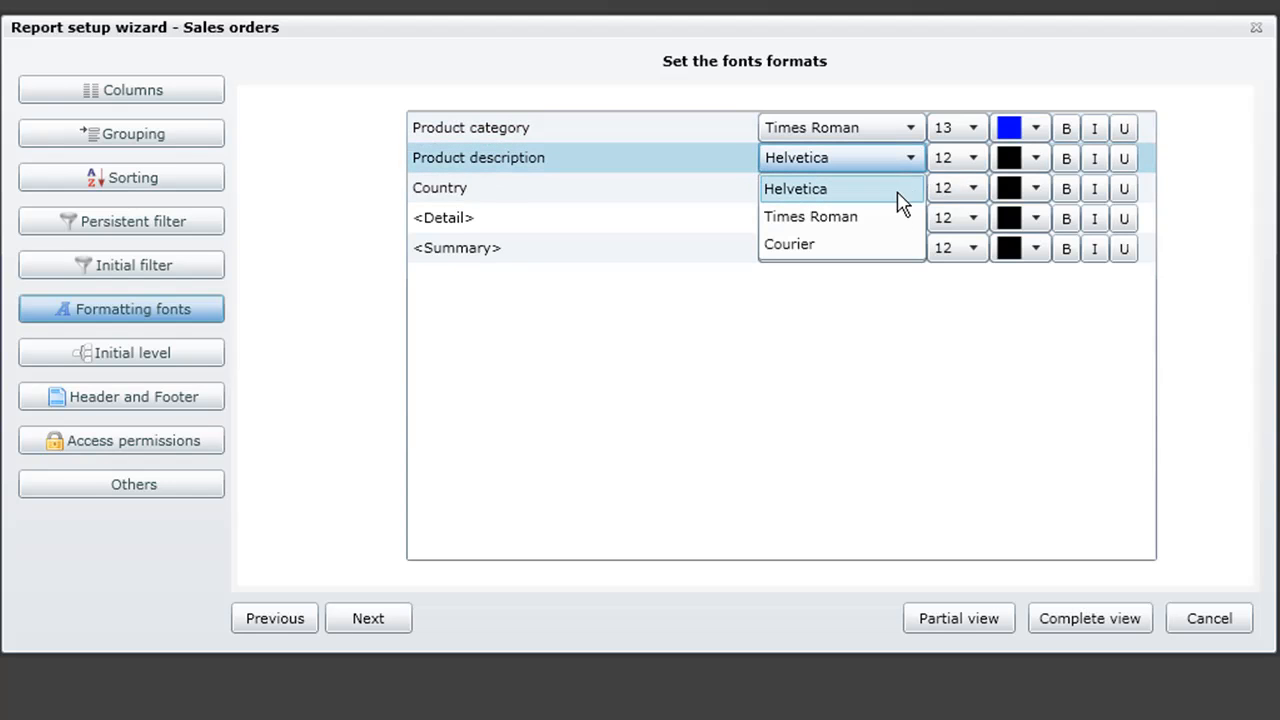
{"action": "left_click", "coordinate": [906, 248]}
{"action": "left_click", "coordinate": [972, 160]}
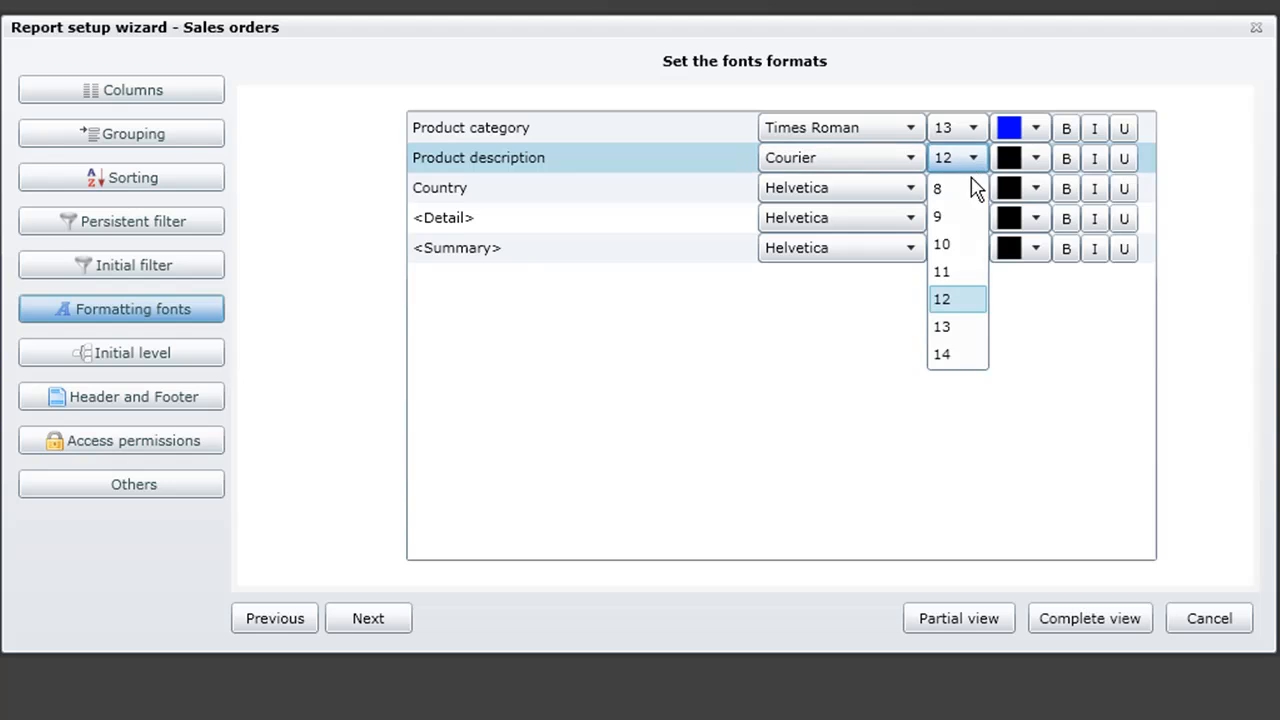
{"action": "left_click", "coordinate": [977, 273]}
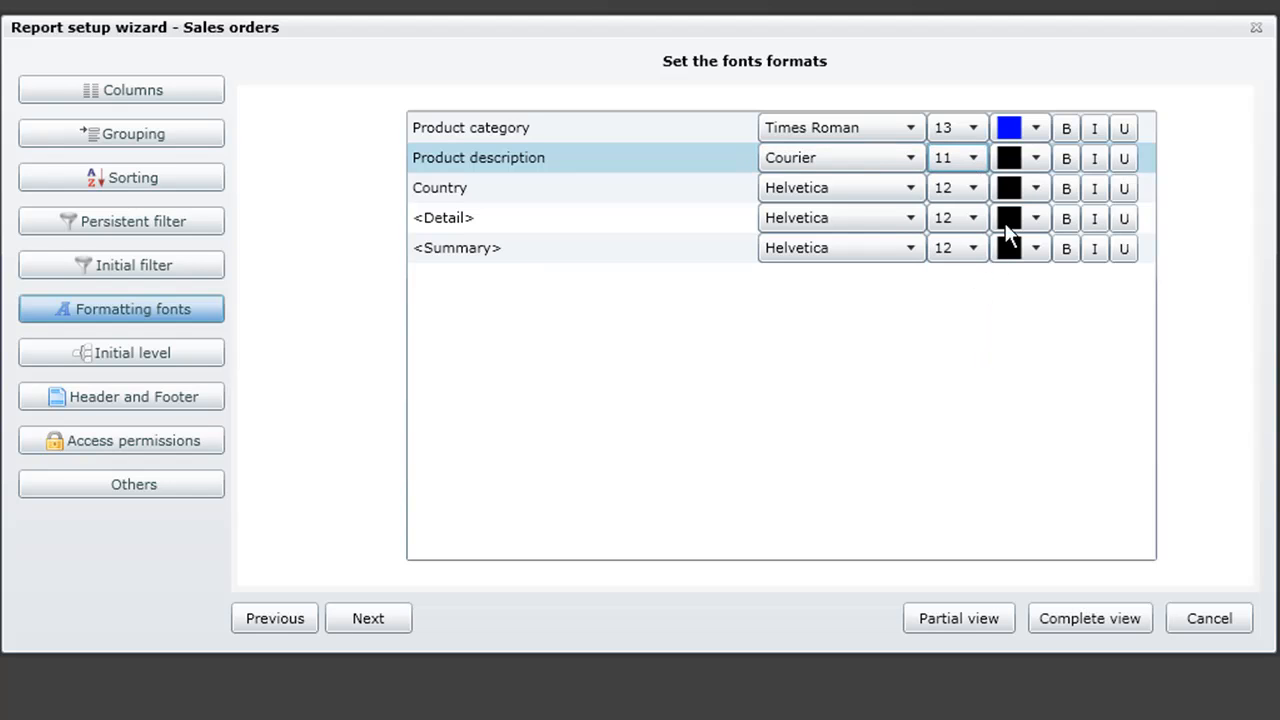
{"action": "left_click", "coordinate": [1030, 160]}
{"action": "left_click", "coordinate": [1014, 400]}
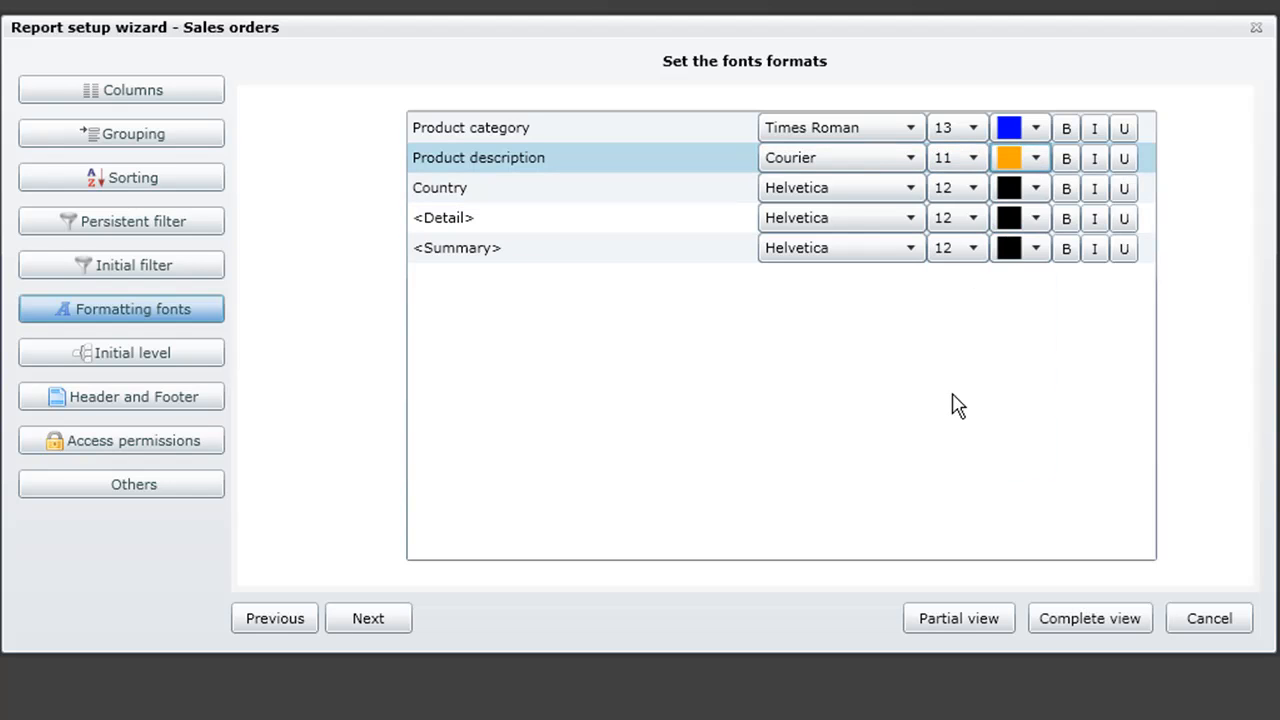
- Set the initial level of the report view to Product description
{"action": "left_click", "coordinate": [214, 358]}
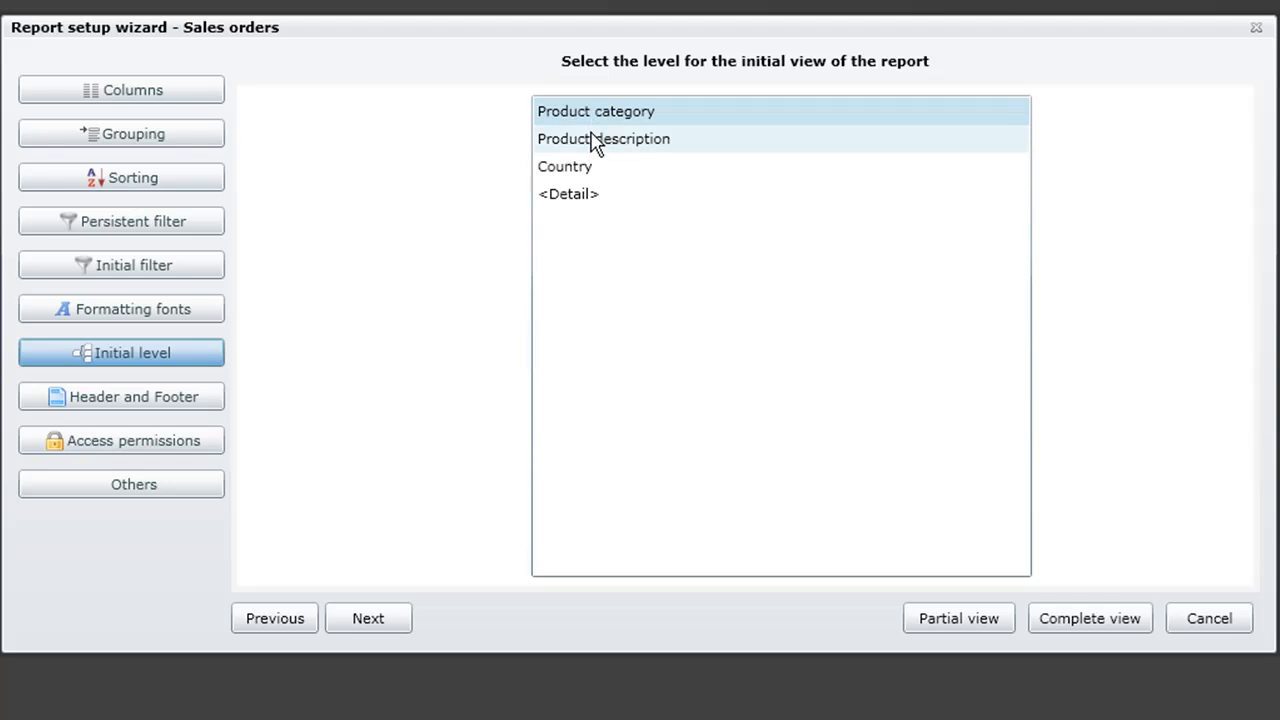
{"action": "left_click", "coordinate": [588, 199]}
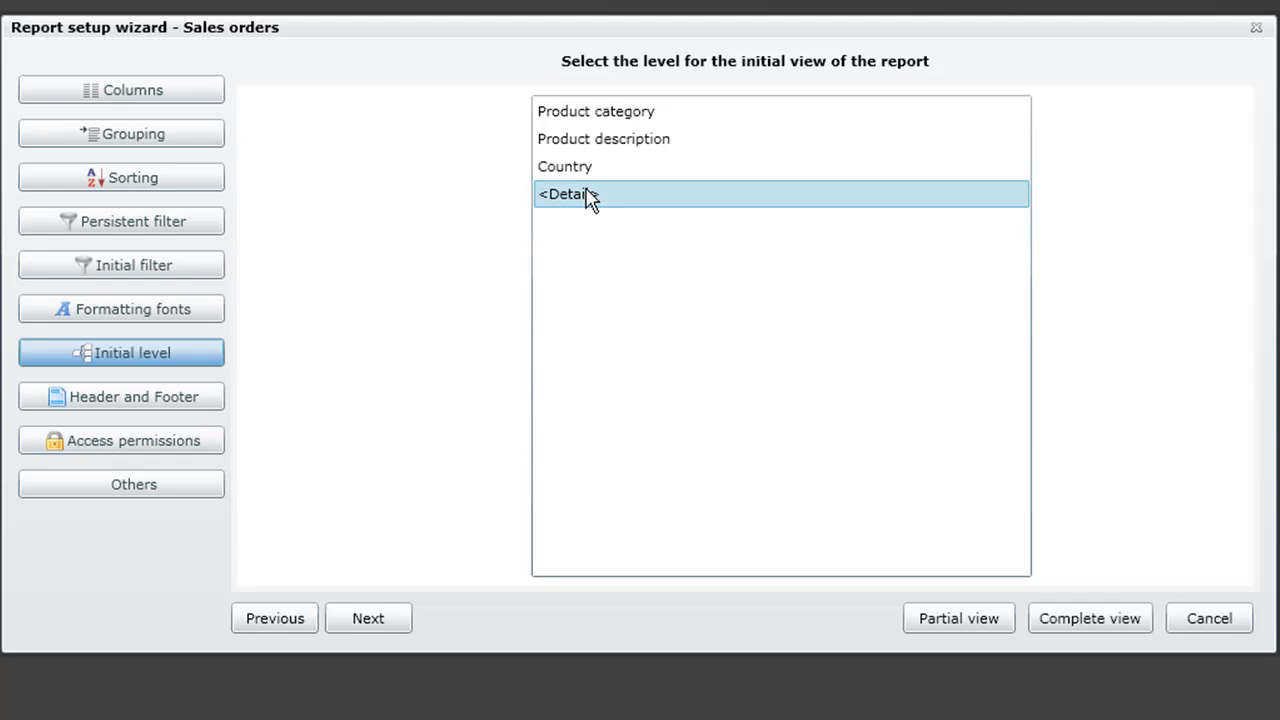
{"action": "left_click", "coordinate": [590, 116]}
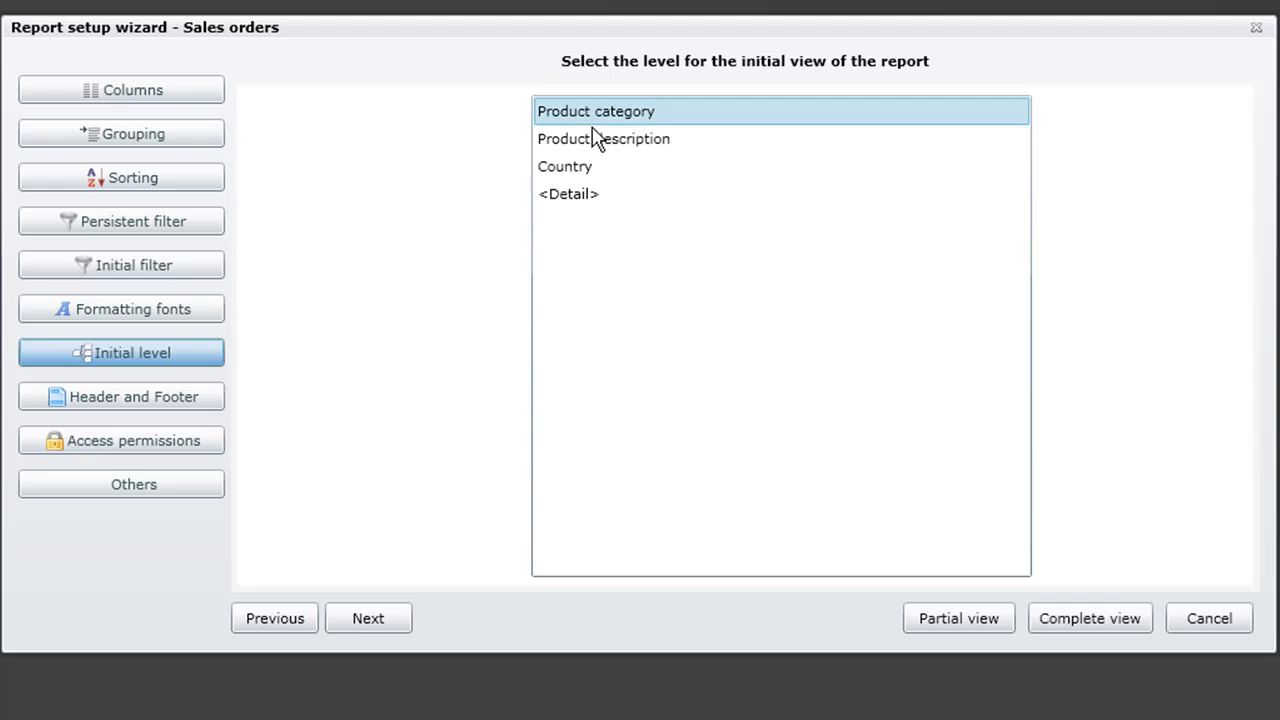
{"action": "left_click", "coordinate": [601, 147]}
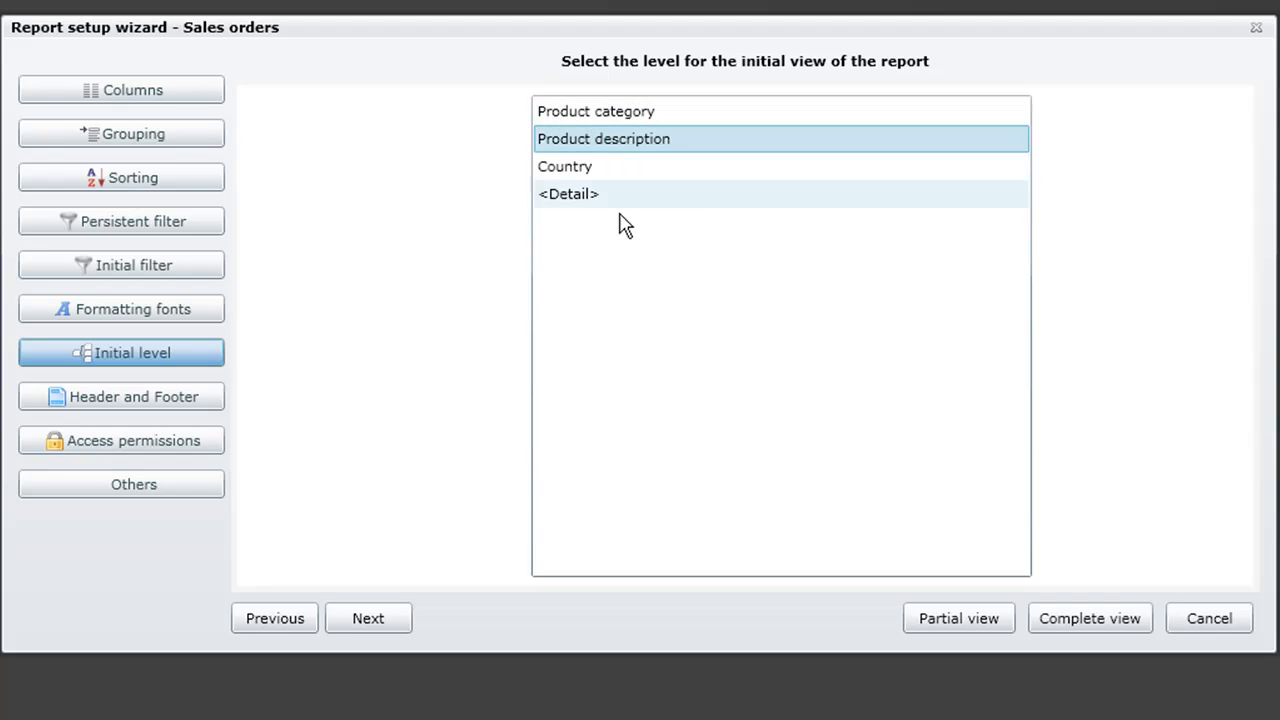
{"action": "left_click", "coordinate": [660, 335]}
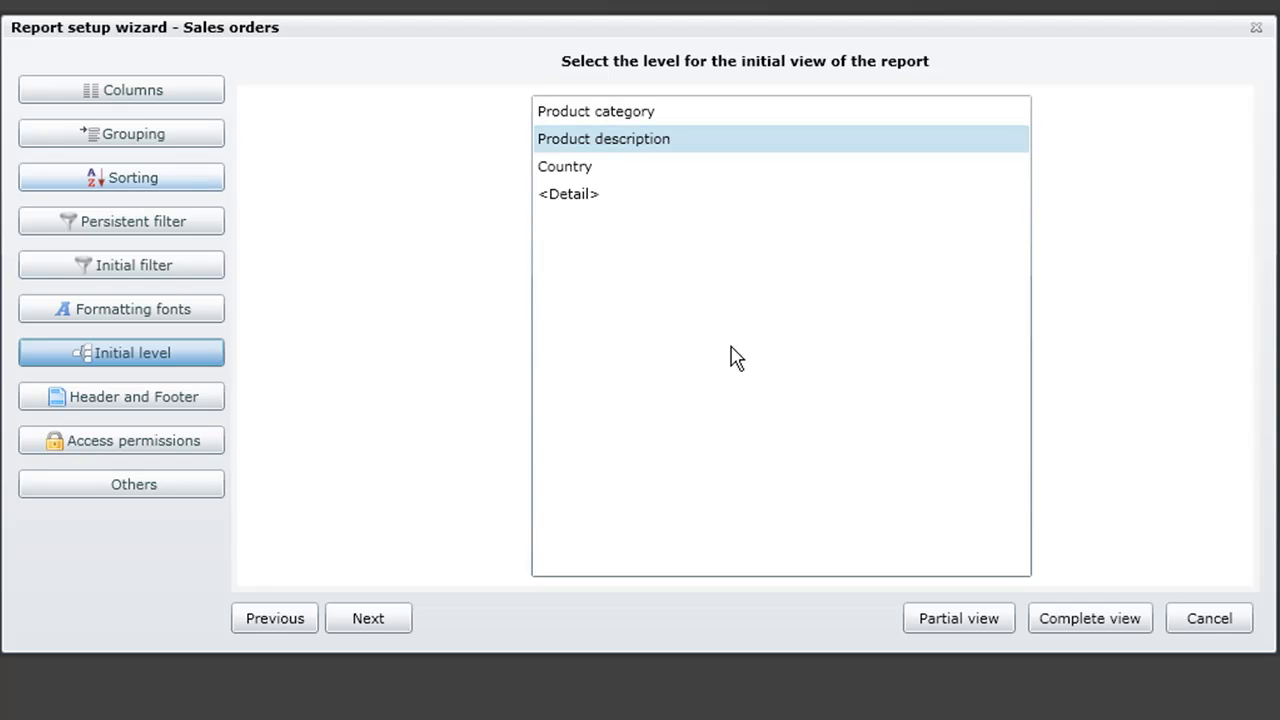
- Set the PDF footer's first line to the cube name and last update date functions, as %CN - %CD
{"action": "left_click", "coordinate": [160, 410]}
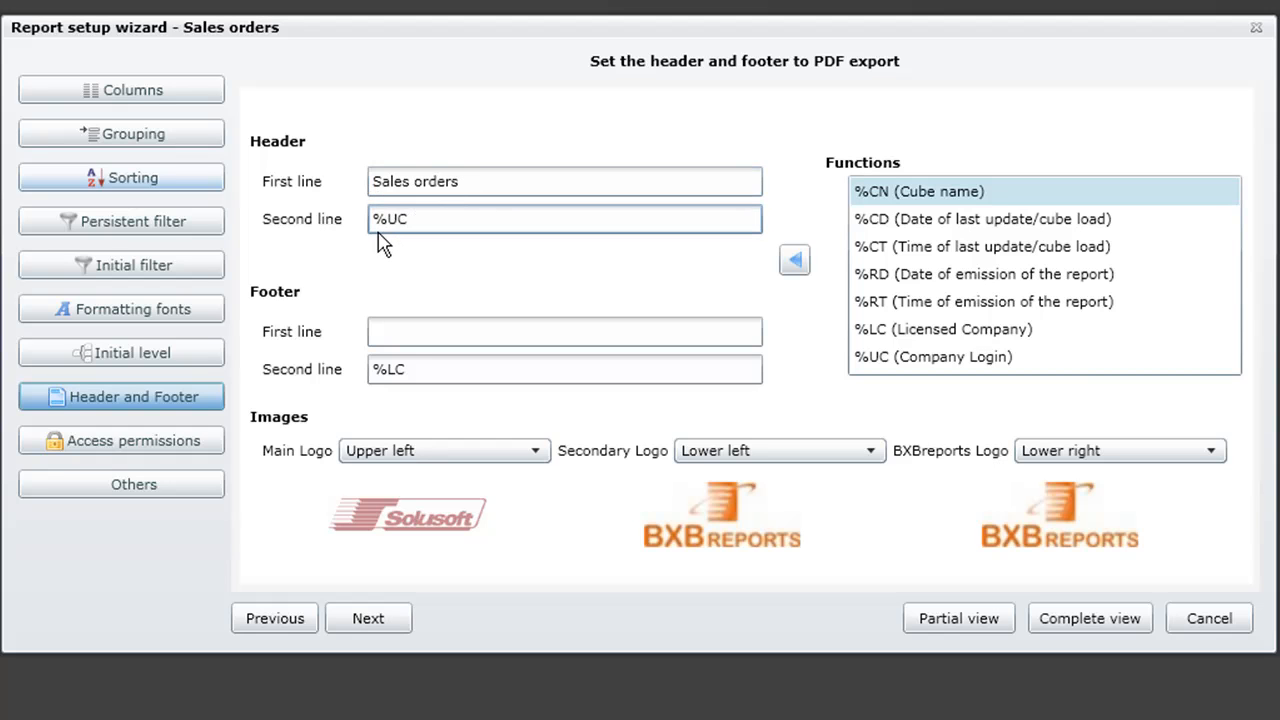
{"action": "left_click", "coordinate": [900, 364]}
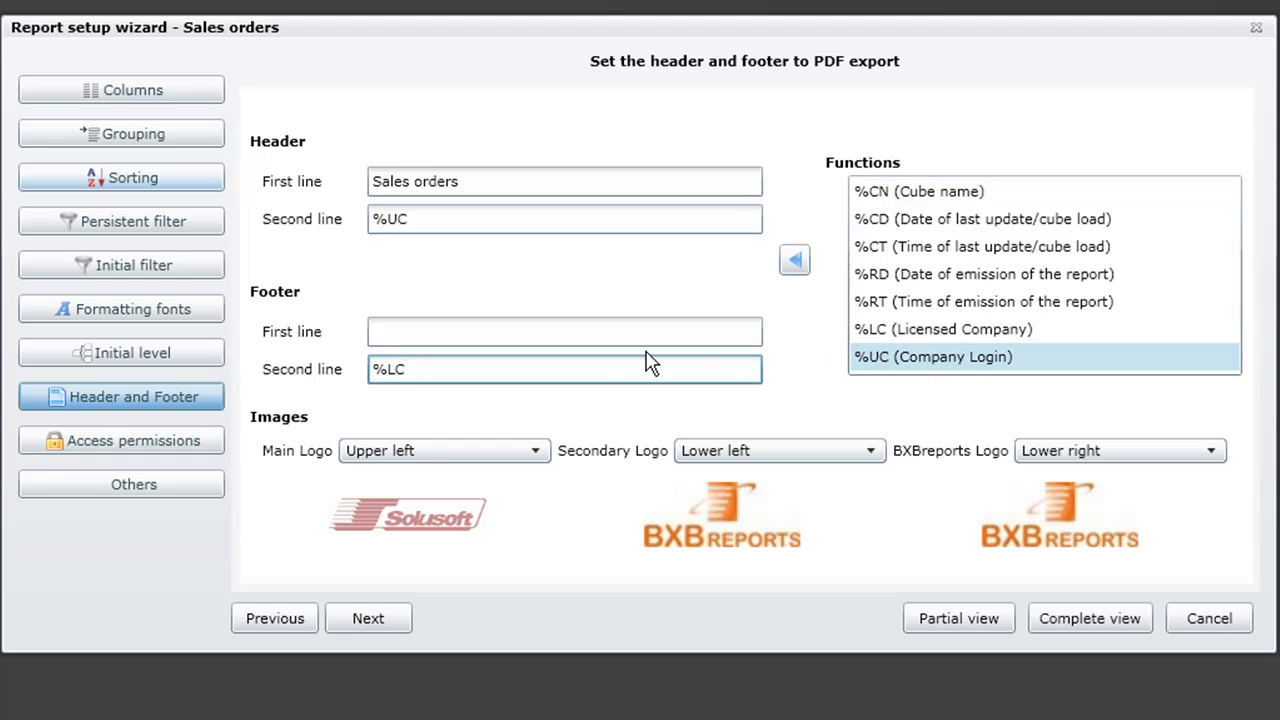
{"action": "left_click", "coordinate": [481, 333]}
{"action": "left_click", "coordinate": [879, 199]}
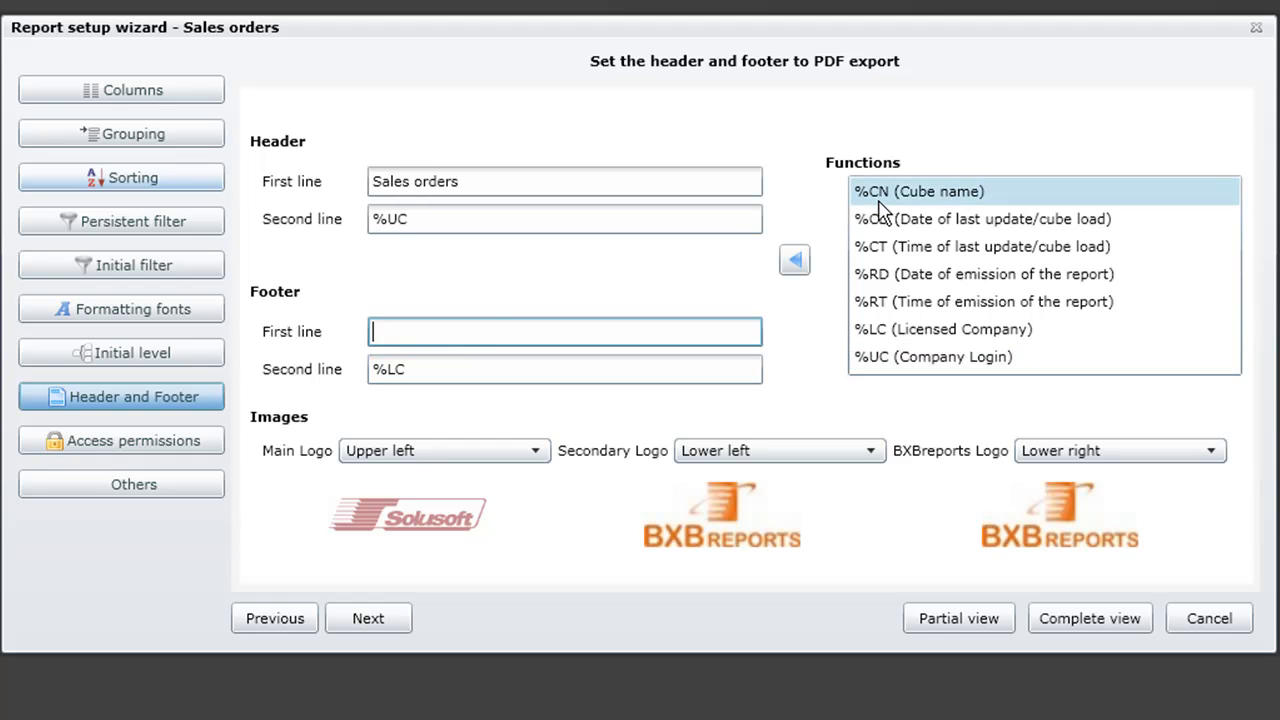
{"action": "left_click", "coordinate": [796, 263]}
{"action": "type", "text": "-"}
{"action": "left_click", "coordinate": [893, 222]}
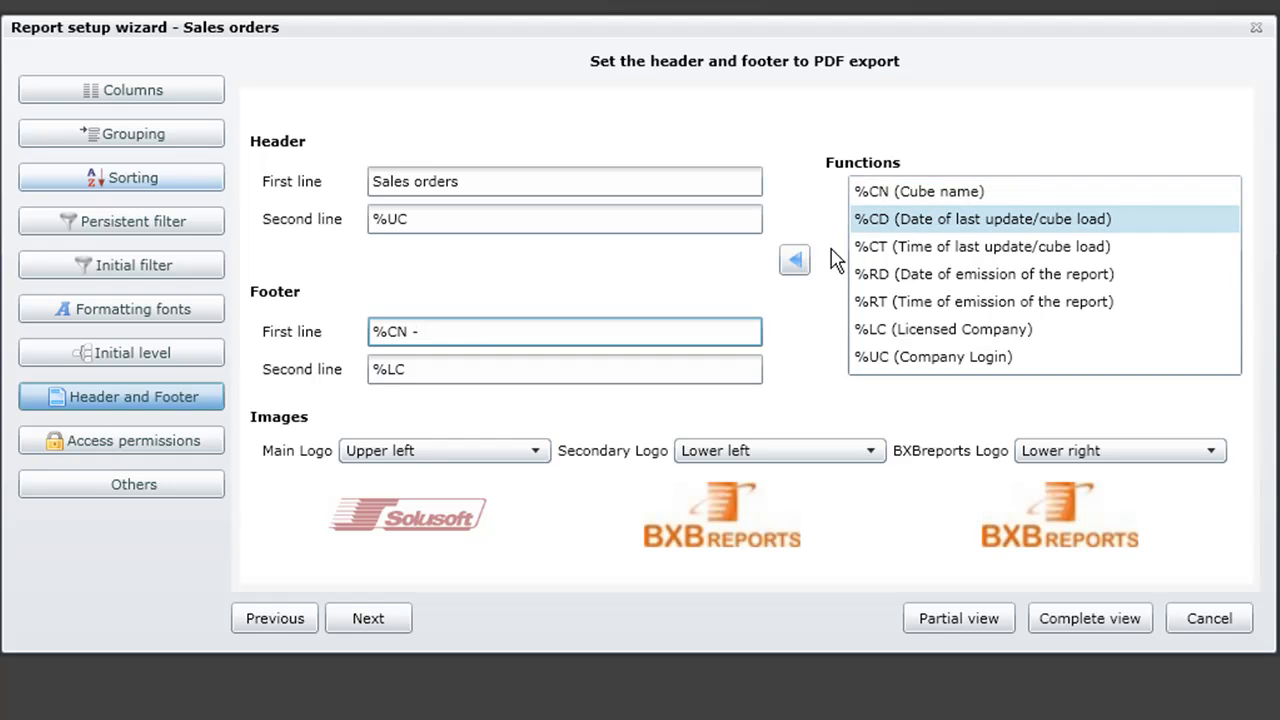
{"action": "left_click", "coordinate": [796, 262]}
- Extend the PDF footer's second line with the report's emission date and time functions, making it %LC - %RD - %RT
{"action": "left_click", "coordinate": [505, 365]}
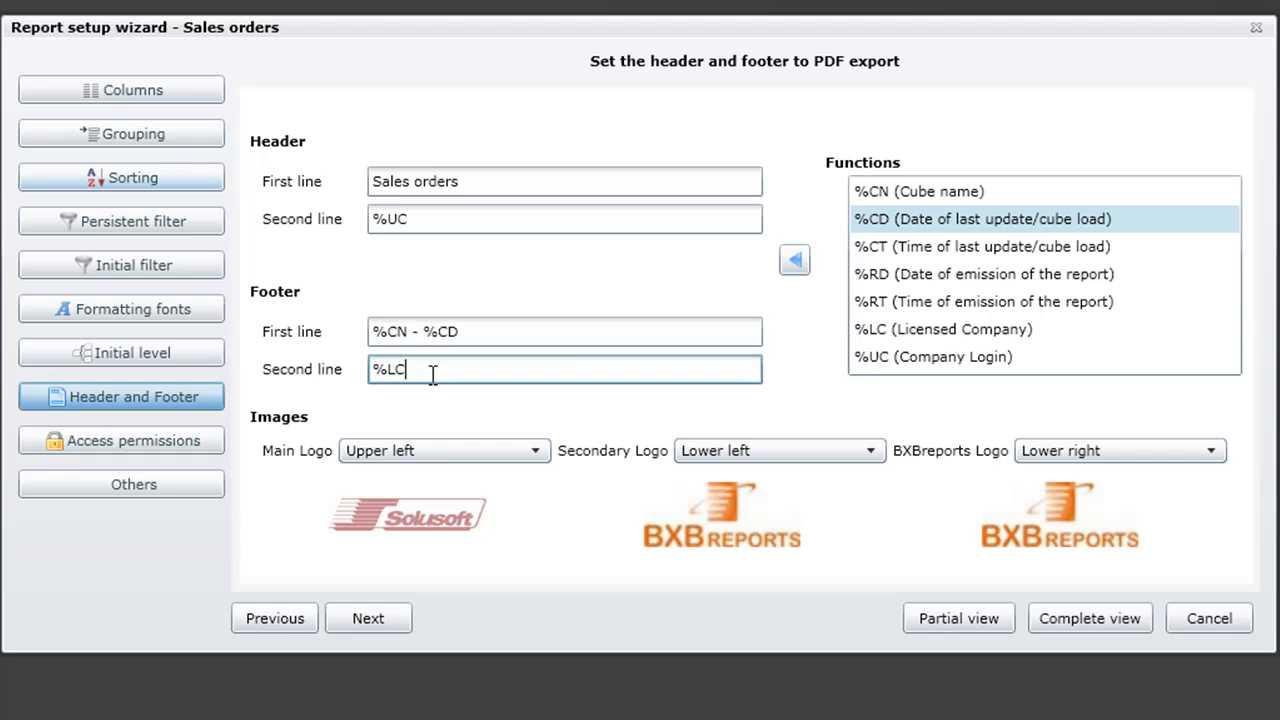
{"action": "left_click", "coordinate": [900, 333]}
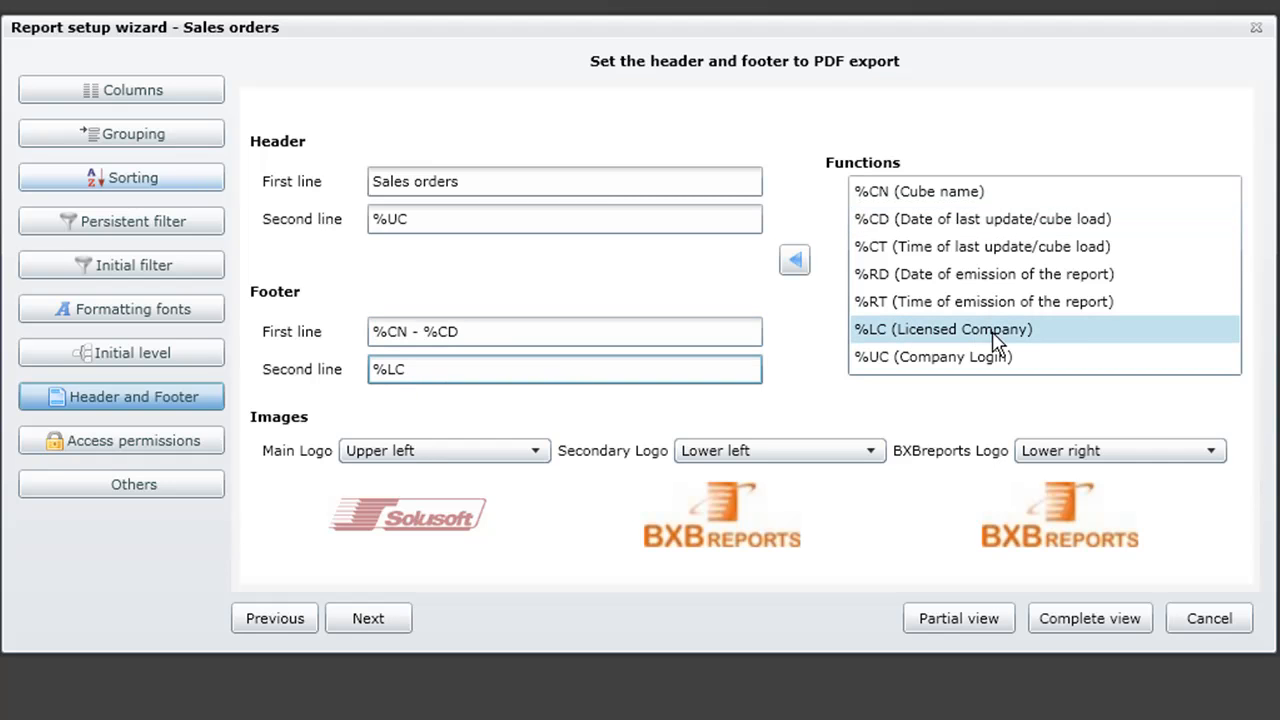
{"action": "type", "text": "-"}
{"action": "left_click", "coordinate": [880, 280]}
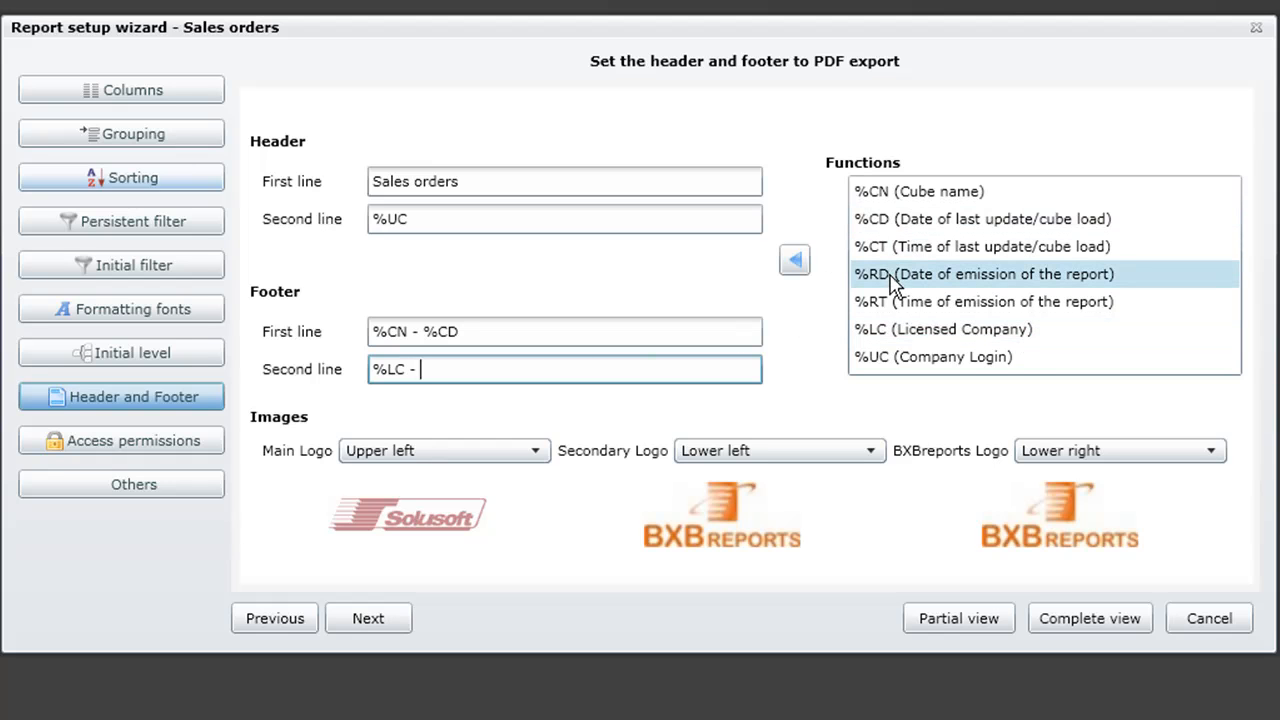
{"action": "left_click", "coordinate": [795, 260]}
{"action": "type", "text": "-"}
{"action": "left_click", "coordinate": [892, 302]}
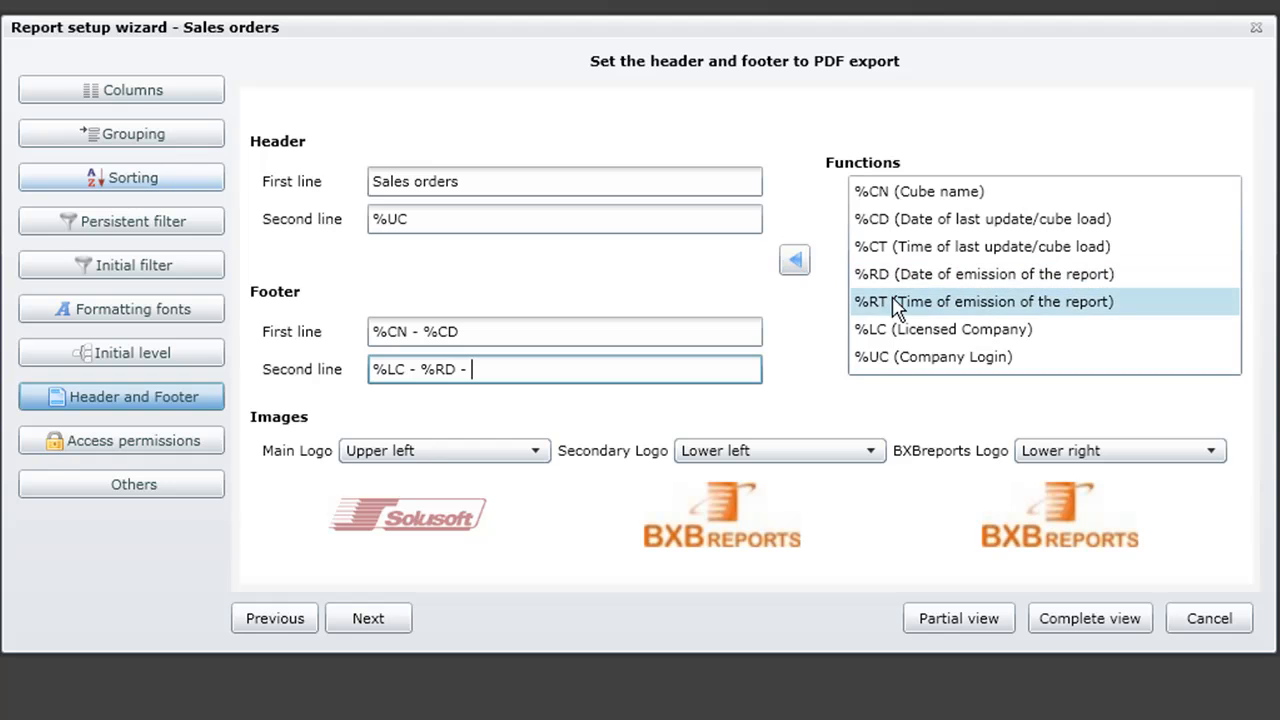
{"action": "left_click", "coordinate": [795, 260]}
- Look through the position options for the main, secondary and BXBreports logos
{"action": "left_click", "coordinate": [537, 455]}
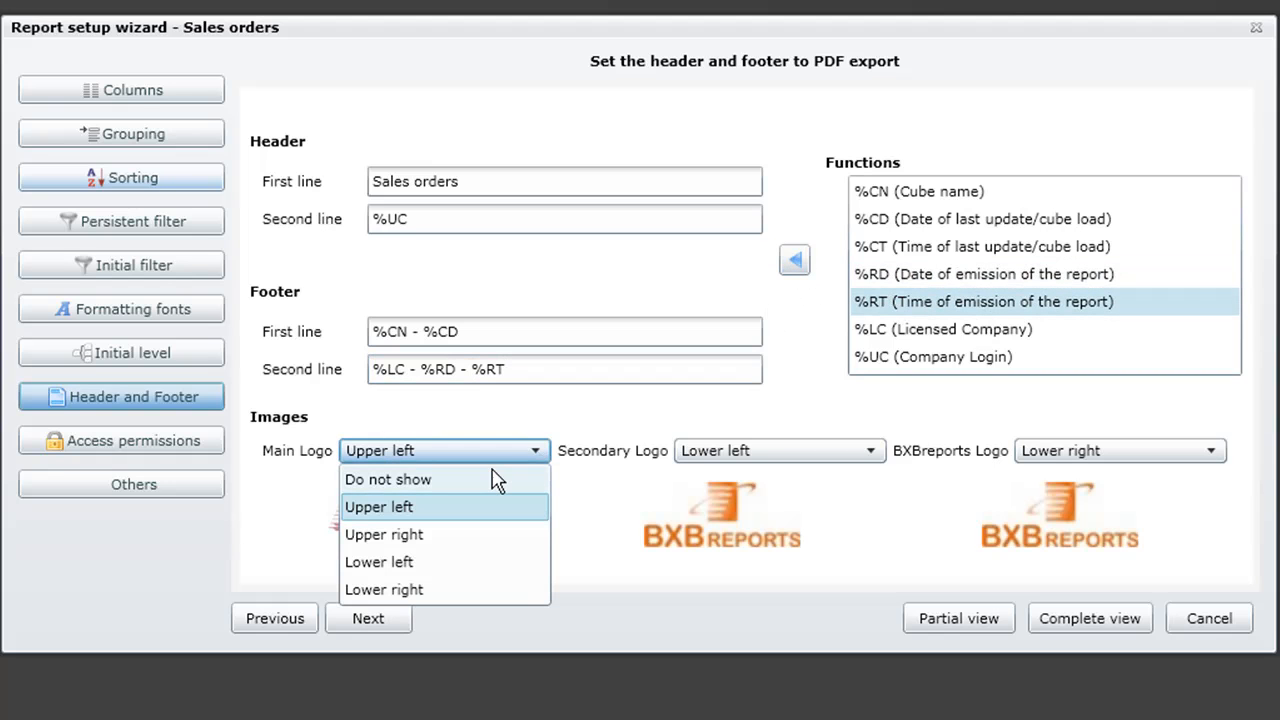
{"action": "left_click", "coordinate": [880, 458]}
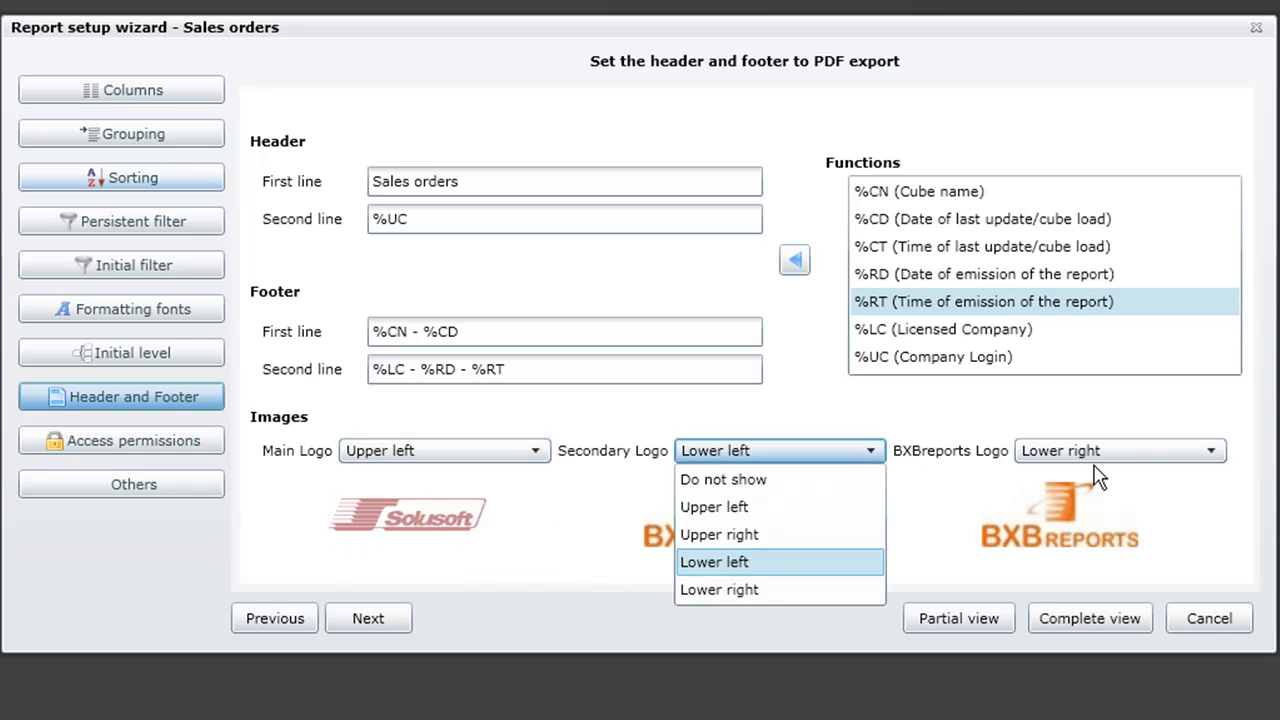
{"action": "left_click", "coordinate": [1212, 451]}
{"action": "left_click", "coordinate": [1212, 451]}
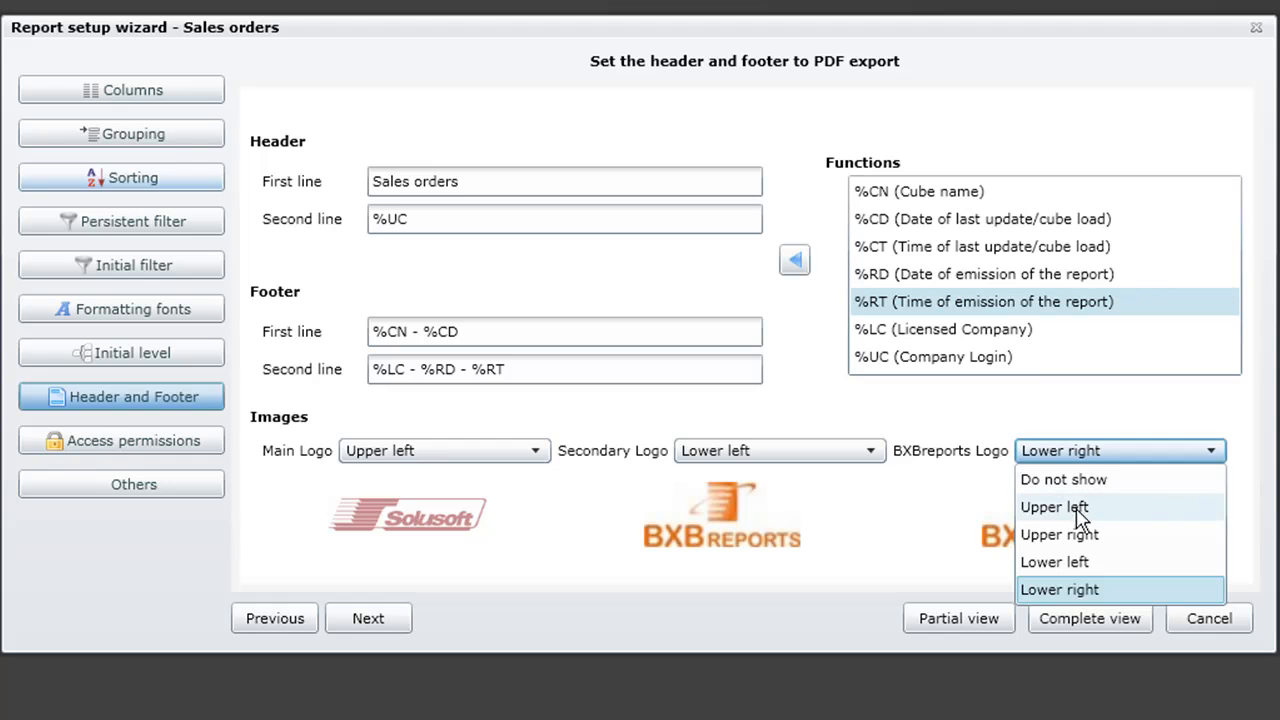
{"action": "left_click", "coordinate": [956, 518]}
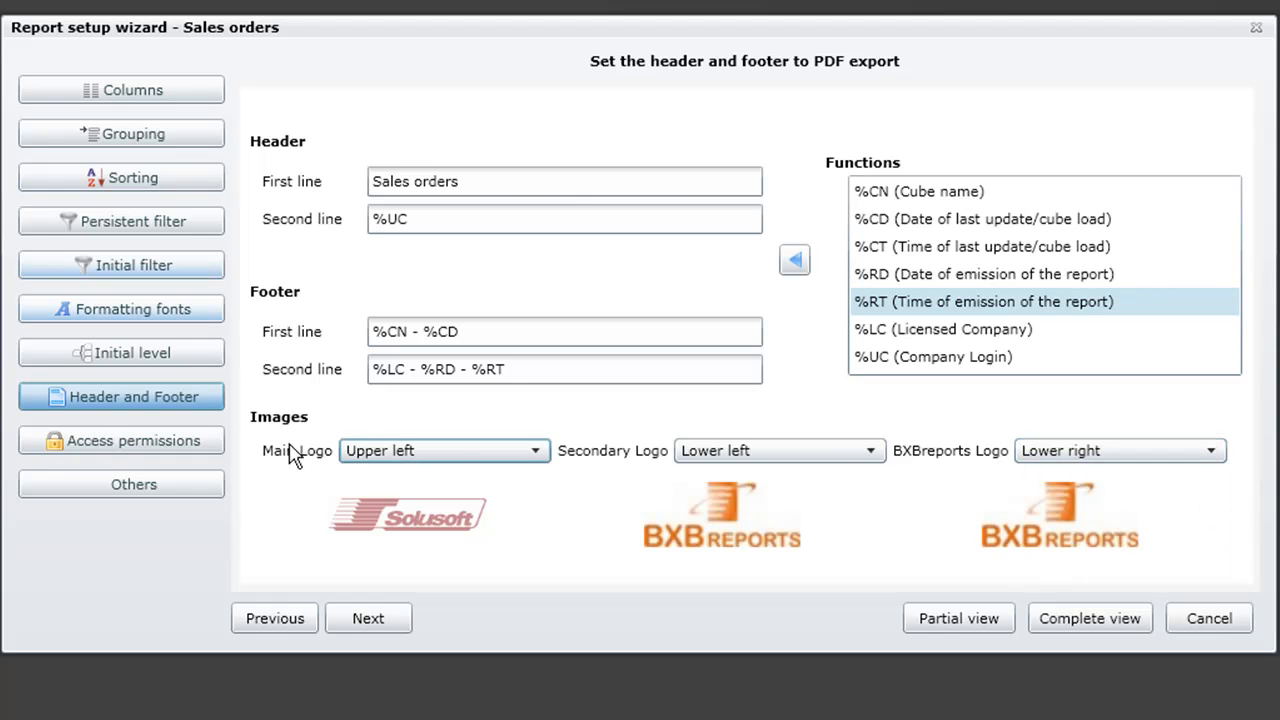
- Review the users' access permissions and the other settings for PDF generation, report opening and modification rights
{"action": "left_click", "coordinate": [203, 447]}
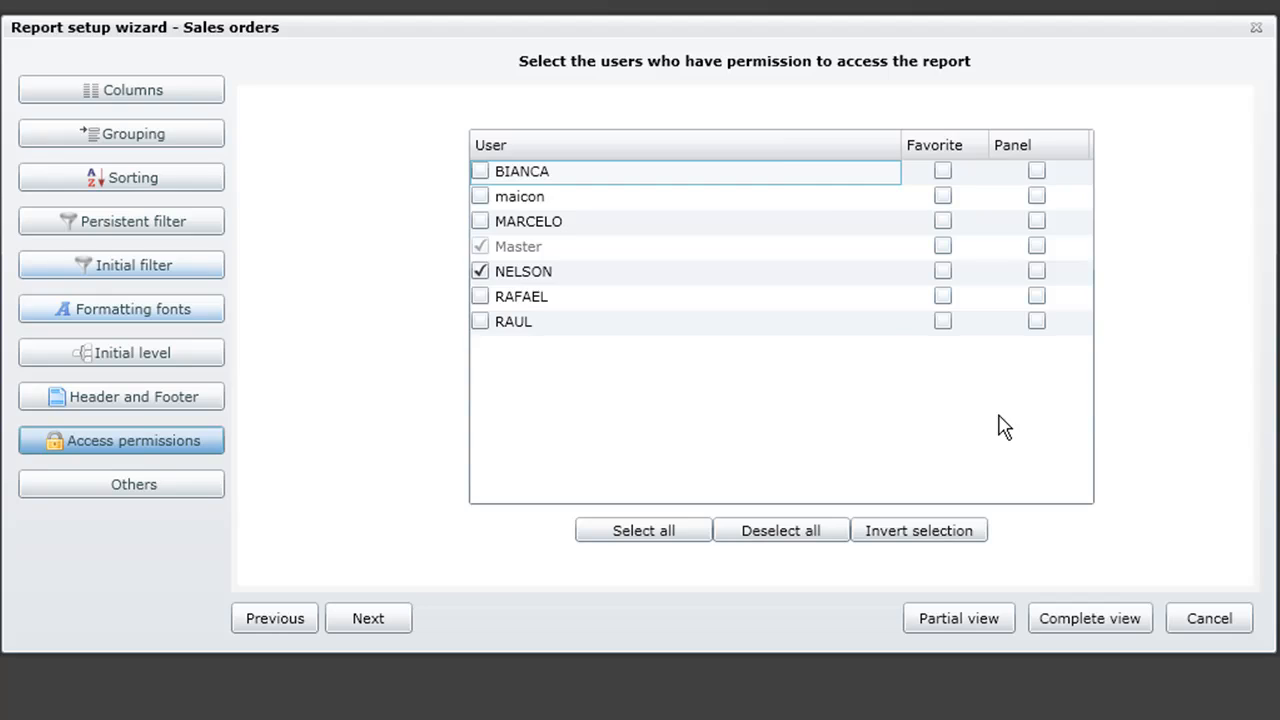
{"action": "left_click", "coordinate": [192, 497]}
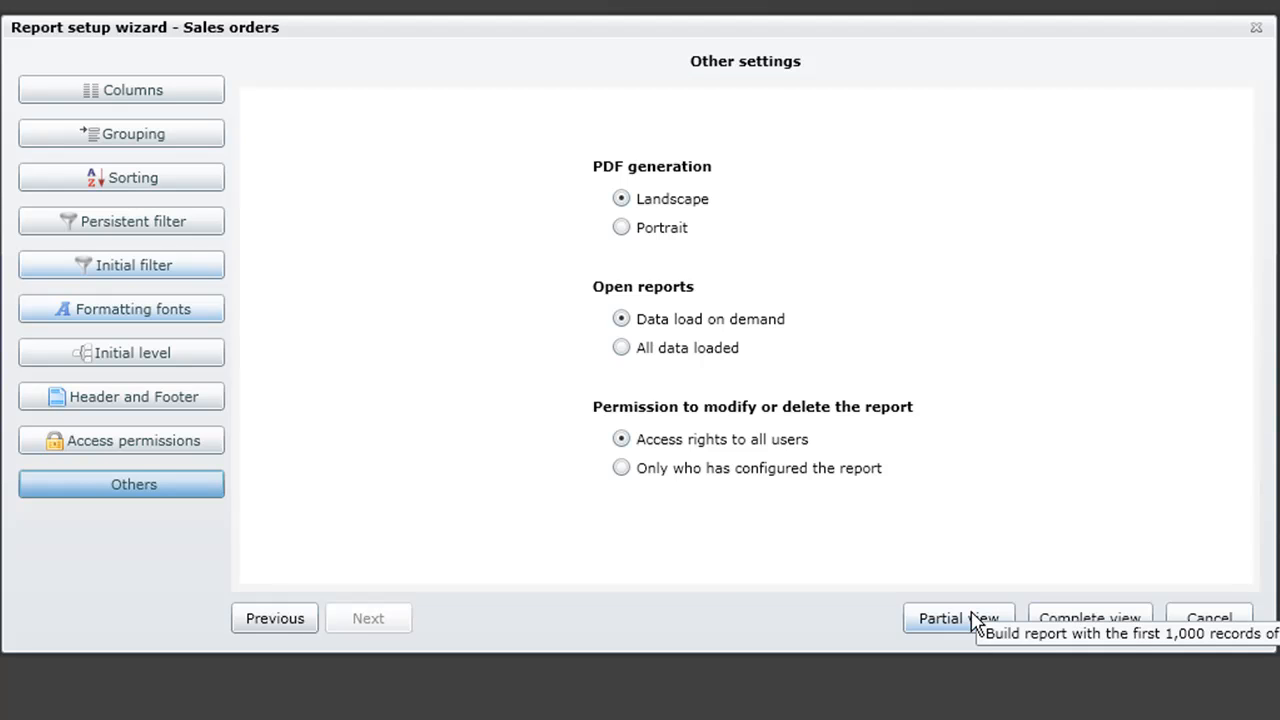
- Build the complete view of the report, applying the initial Country filter with all countries selected
{"action": "left_click", "coordinate": [1098, 619]}
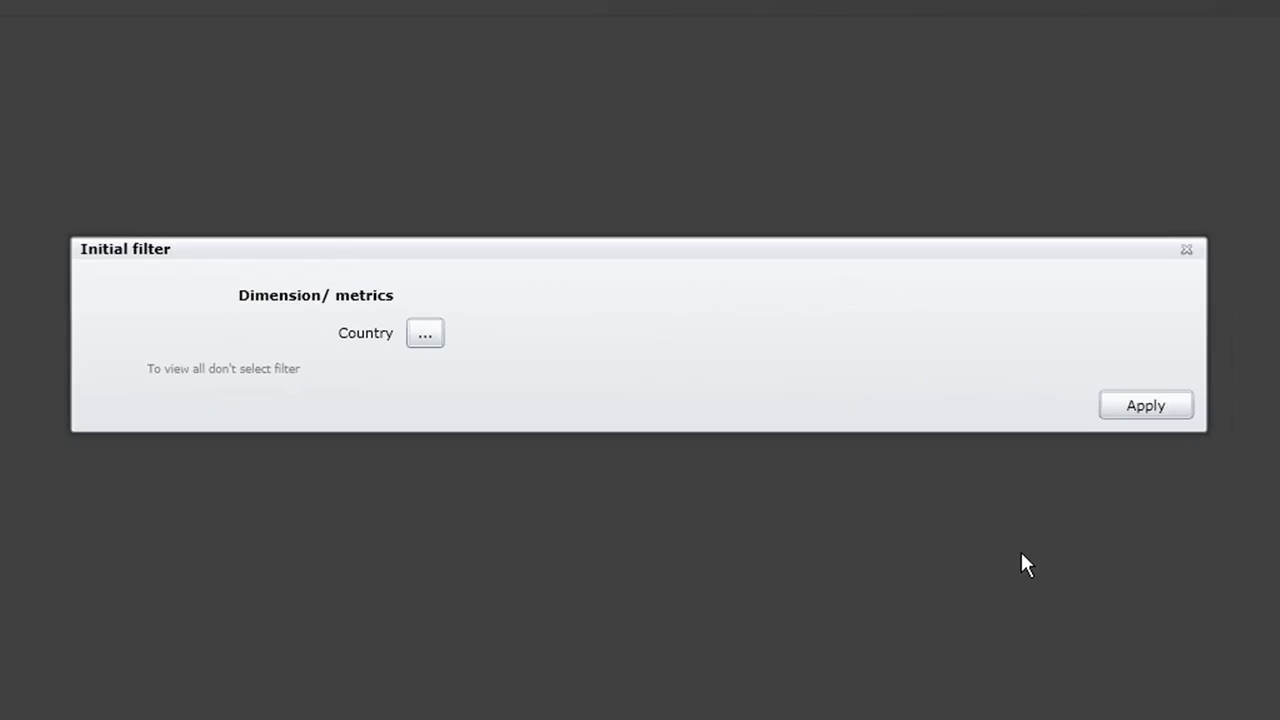
{"action": "left_click", "coordinate": [425, 335]}
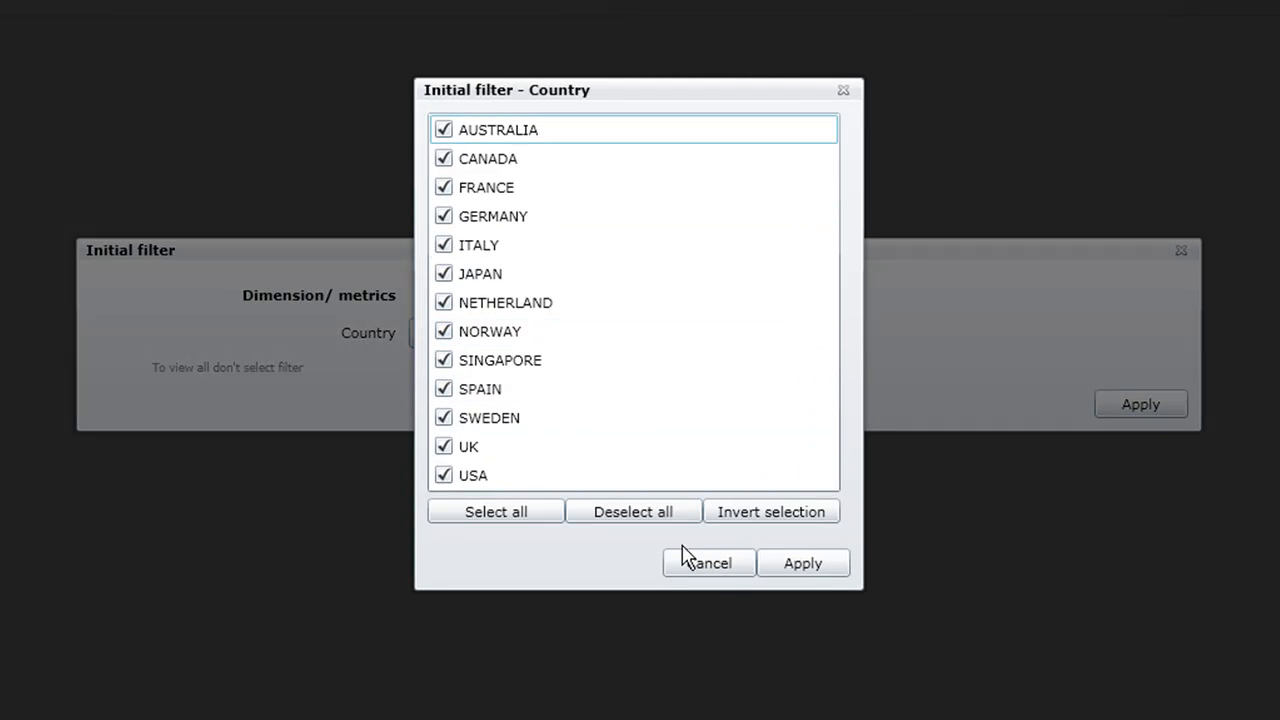
{"action": "left_click", "coordinate": [806, 565]}
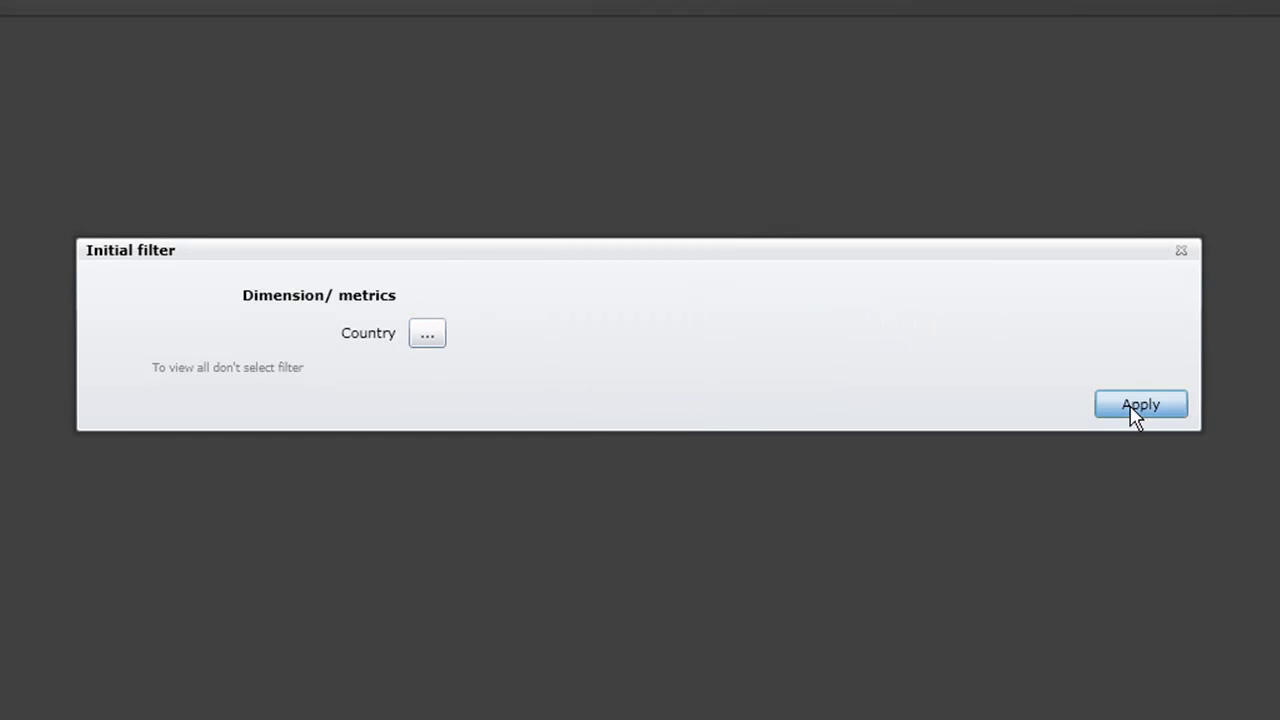
{"action": "left_click", "coordinate": [1134, 410]}
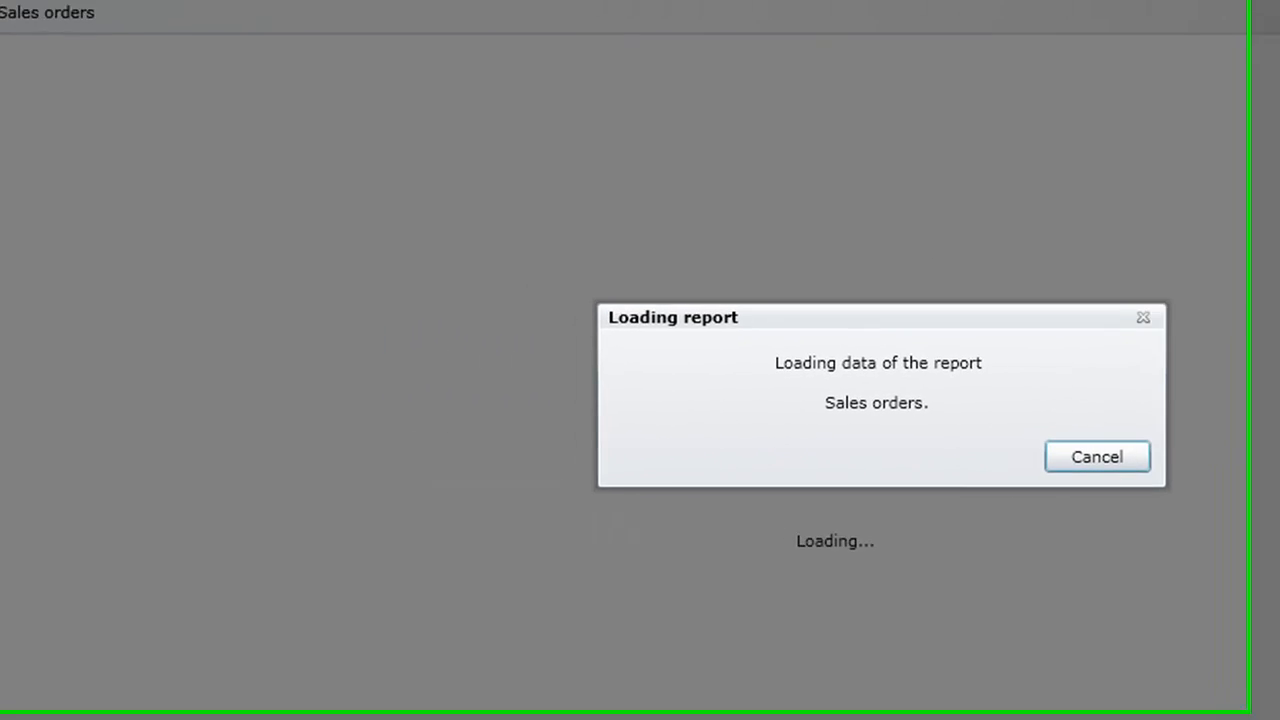